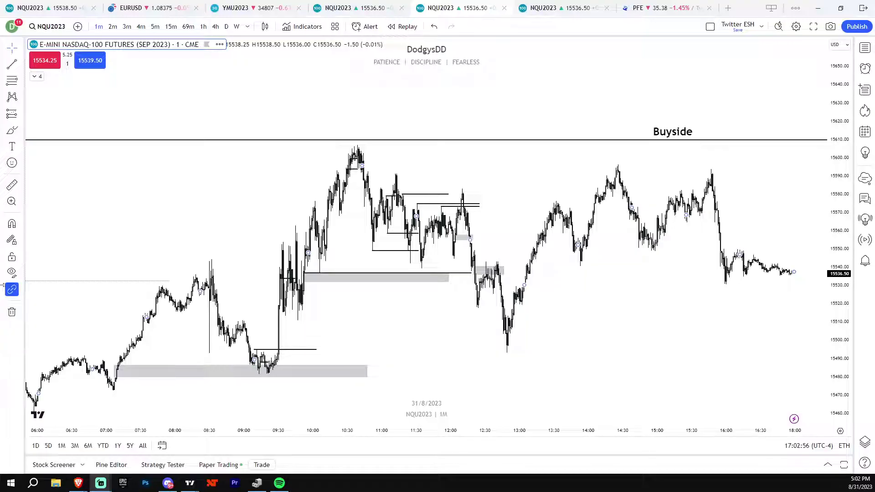
# - Remove all existing drawings from the NQU2023 one-minute chart
pyautogui.rightClick(504, 179)
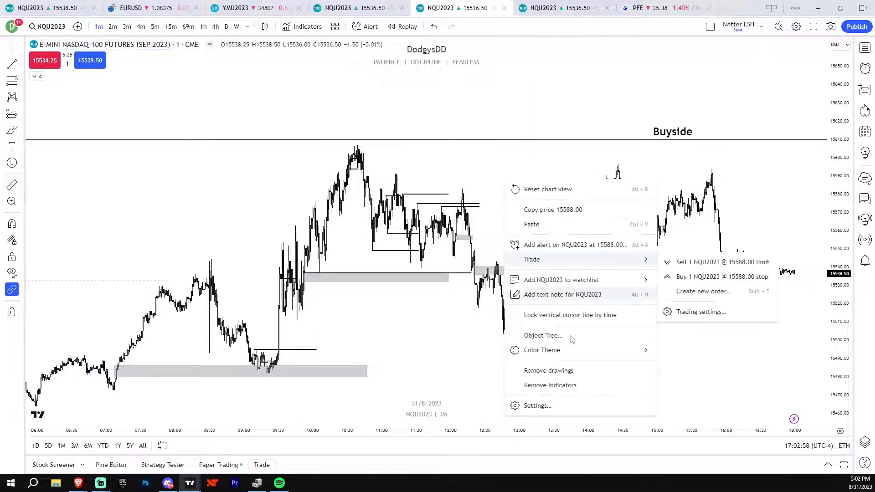
pyautogui.click(599, 375)
pyautogui.moveTo(563, 219); pyautogui.dragTo(639, 216)
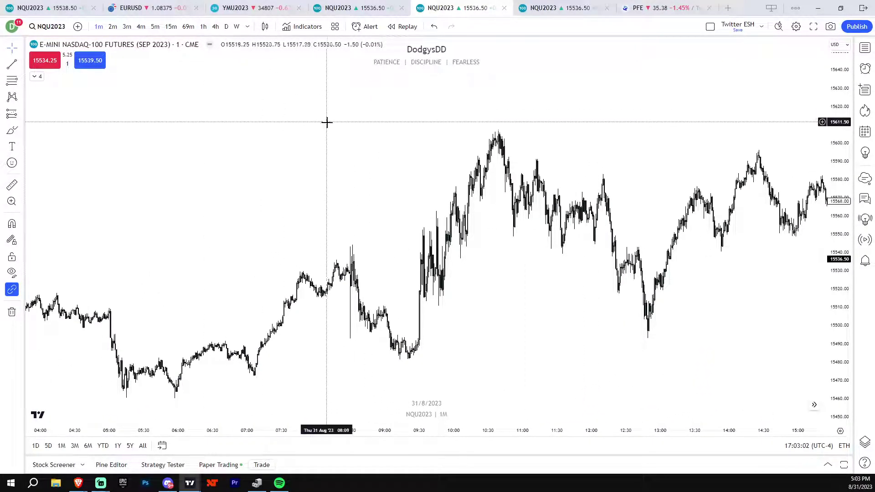
# - Draw a horizontal trend line at about 15656.50 in an empty area of the chart above the candles
pyautogui.moveTo(103, 238); pyautogui.dragTo(349, 183)
pyautogui.scroll(-10, 485, 186)
pyautogui.moveTo(506, 245); pyautogui.dragTo(721, 63)
pyautogui.moveTo(636, 209); pyautogui.dragTo(677, 409)
pyautogui.moveTo(596, 196); pyautogui.dragTo(579, 420)
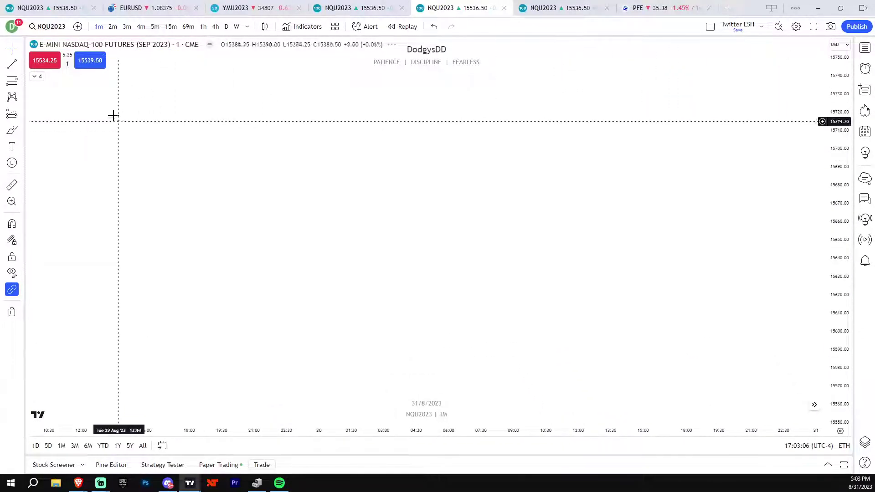
pyautogui.click(12, 65)
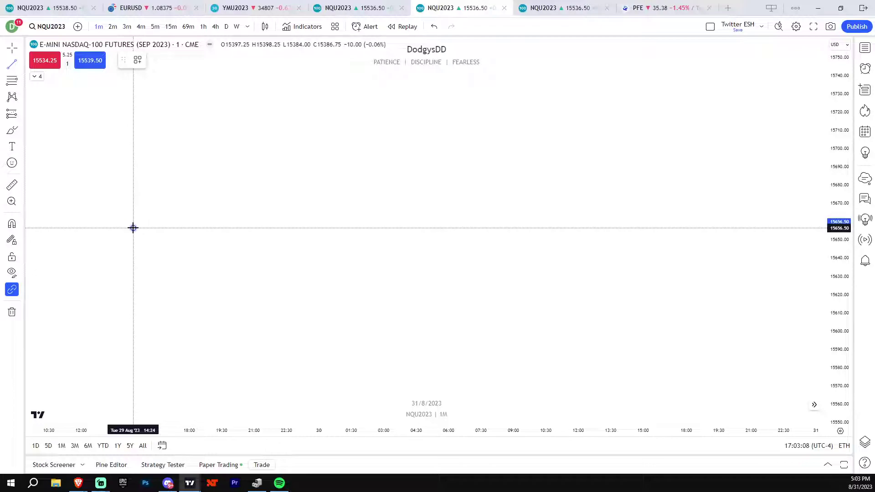
pyautogui.moveTo(133, 228); pyautogui.dragTo(525, 228)
# - Sketch a zigzag price path with trend lines across the horizontal line, making a low, a lower low and a higher low before rising to about 15727.25
pyautogui.click(12, 65)
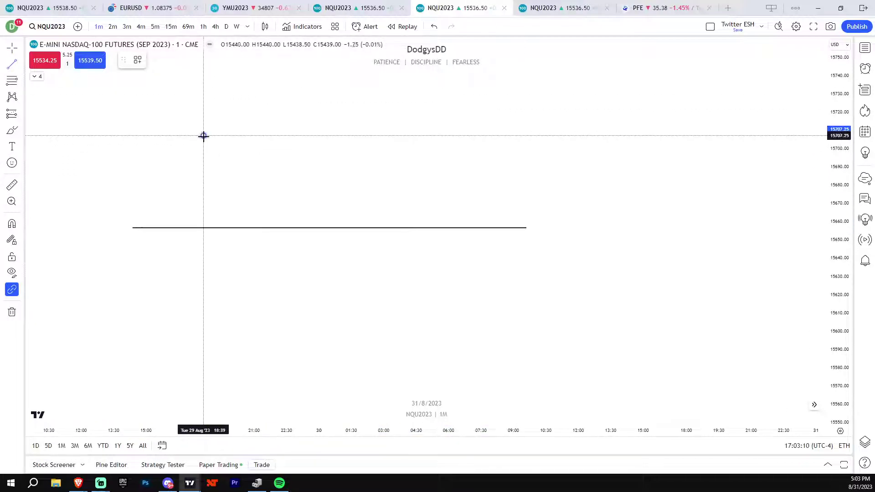
pyautogui.moveTo(203, 135)
pyautogui.mouseDown()
pyautogui.moveTo(245, 261)
pyautogui.moveTo(277, 207)
pyautogui.moveTo(326, 319)
pyautogui.moveTo(365, 211)
pyautogui.moveTo(410, 283)
pyautogui.moveTo(475, 99)
pyautogui.mouseUp()
pyautogui.click(12, 65)
pyautogui.click(397, 221)
# - Draw a shaded rectangle over the zigzag's higher low, spanning about 15642 to 15619 below the horizontal line
pyautogui.click(17, 130)
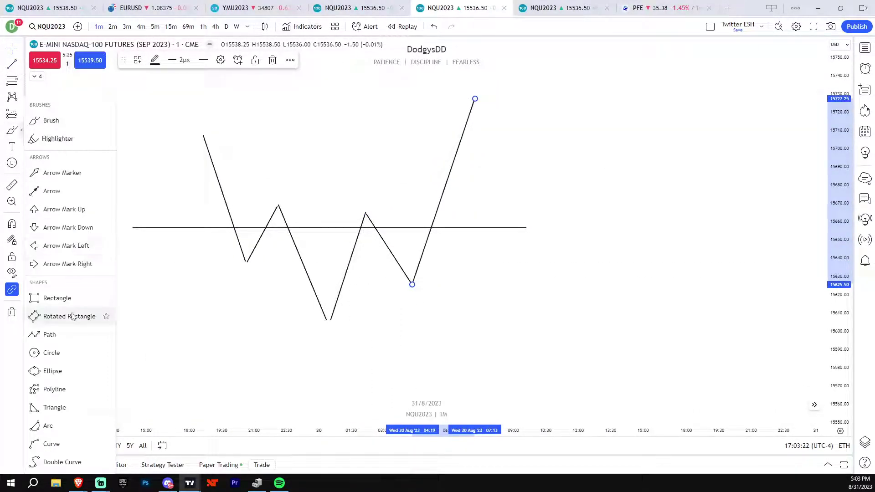
pyautogui.click(59, 298)
pyautogui.moveTo(289, 255); pyautogui.dragTo(473, 296)
pyautogui.click(560, 319)
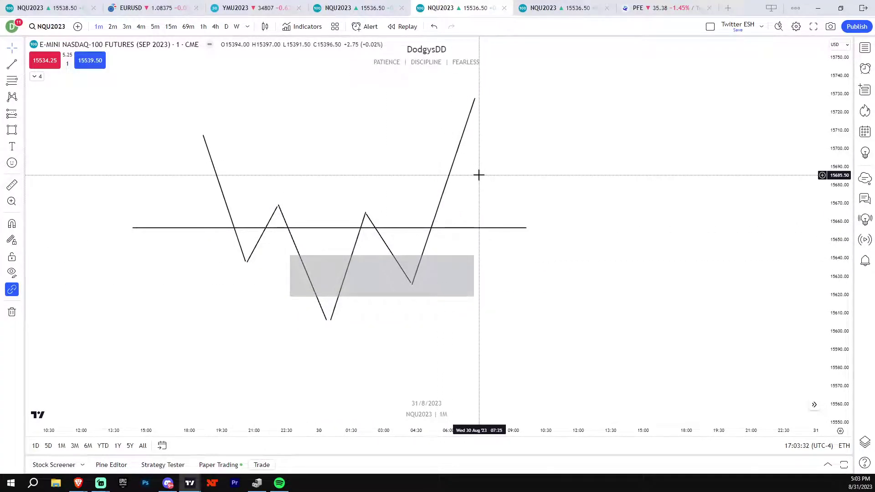
pyautogui.moveTo(495, 182); pyautogui.dragTo(496, 159)
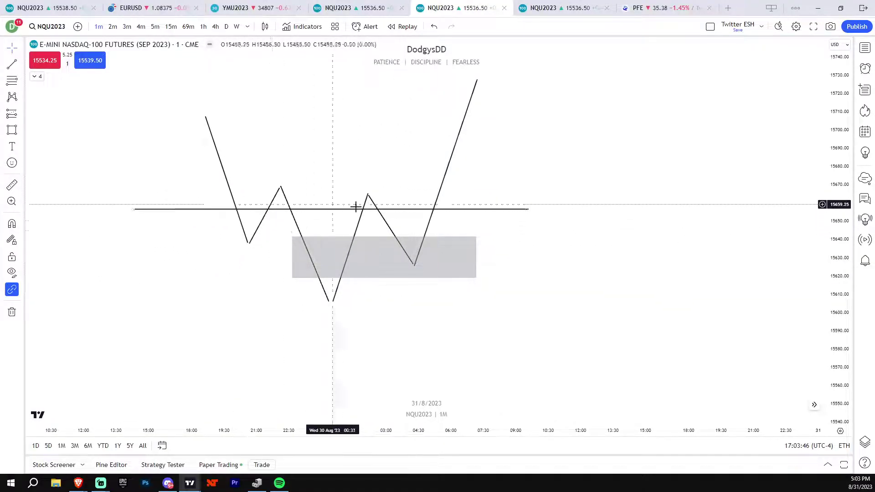
# - Go back through the price history to find the strong morning rally of 29 August
pyautogui.moveTo(247, 358); pyautogui.dragTo(313, 215)
pyautogui.scroll(3, 273, 301)
pyautogui.hscroll(5, 273, 301)
pyautogui.scroll(-8, 364, 183)
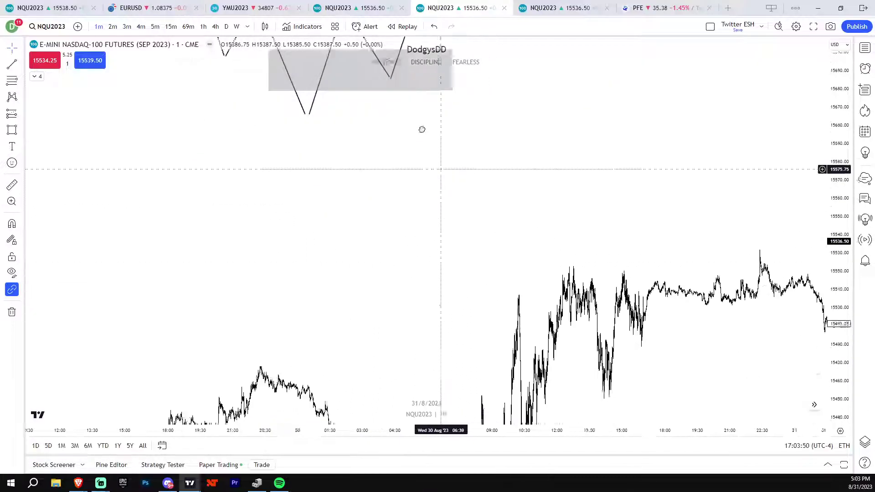
pyautogui.scroll(-5, 438, 183)
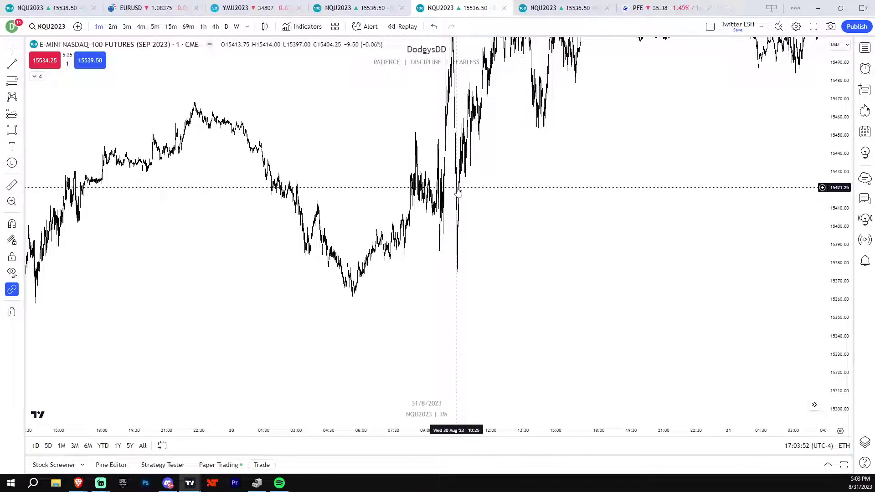
pyautogui.hscroll(-10, 457, 194)
pyautogui.scroll(-7, 462, 273)
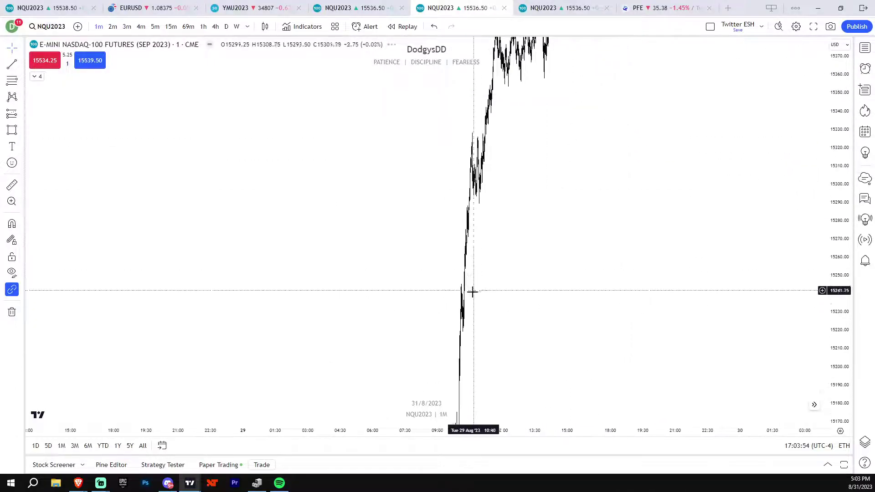
pyautogui.moveTo(546, 200); pyautogui.dragTo(602, 178)
pyautogui.doubleClick(841, 210)
pyautogui.scroll(2, 654, 332)
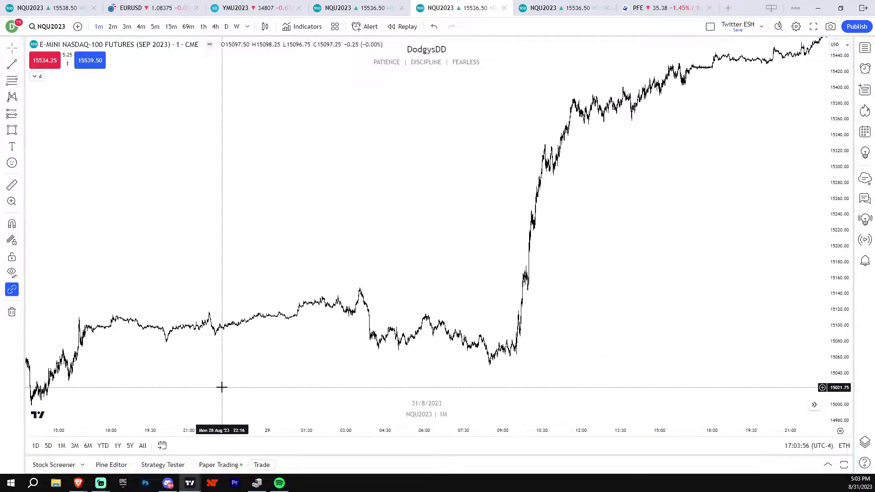
# - Examine the one-minute candles before and after 09:30 on 29 August at a larger scale
pyautogui.scroll(11, 537, 285)
pyautogui.moveTo(547, 283); pyautogui.dragTo(784, 307)
pyautogui.moveTo(836, 351); pyautogui.dragTo(837, 192)
pyautogui.moveTo(376, 314); pyautogui.dragTo(665, 299)
pyautogui.scroll(4, 353, 227)
pyautogui.moveTo(390, 277); pyautogui.dragTo(528, 94)
pyautogui.scroll(2, 460, 166)
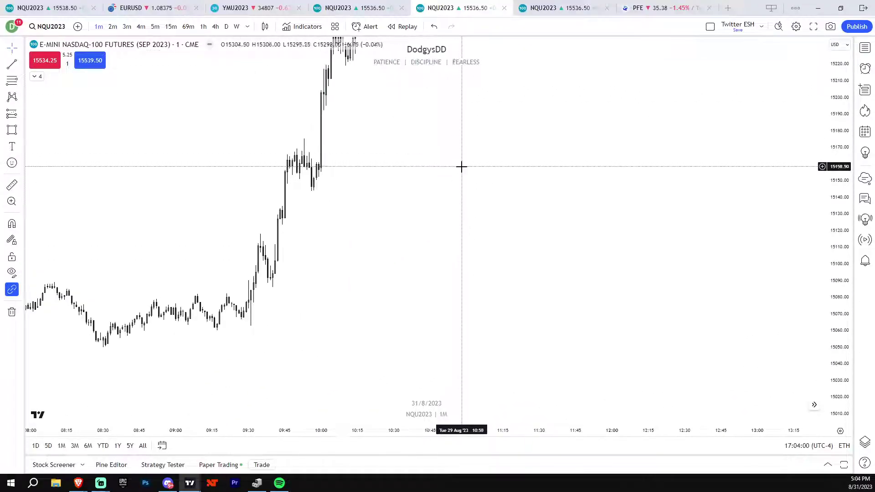
pyautogui.moveTo(752, 271); pyautogui.dragTo(796, 274)
pyautogui.moveTo(837, 299); pyautogui.dragTo(837, 239)
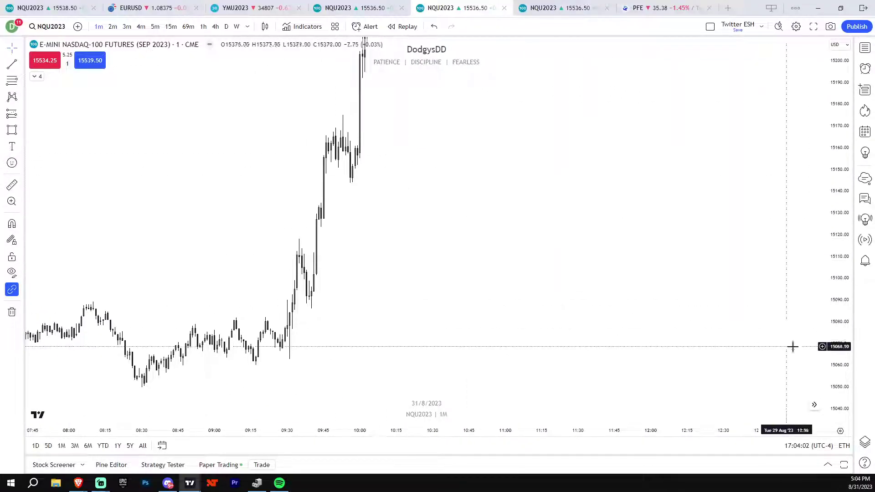
pyautogui.moveTo(836, 344); pyautogui.dragTo(837, 191)
pyautogui.moveTo(502, 387); pyautogui.dragTo(688, 195)
pyautogui.scroll(4, 555, 256)
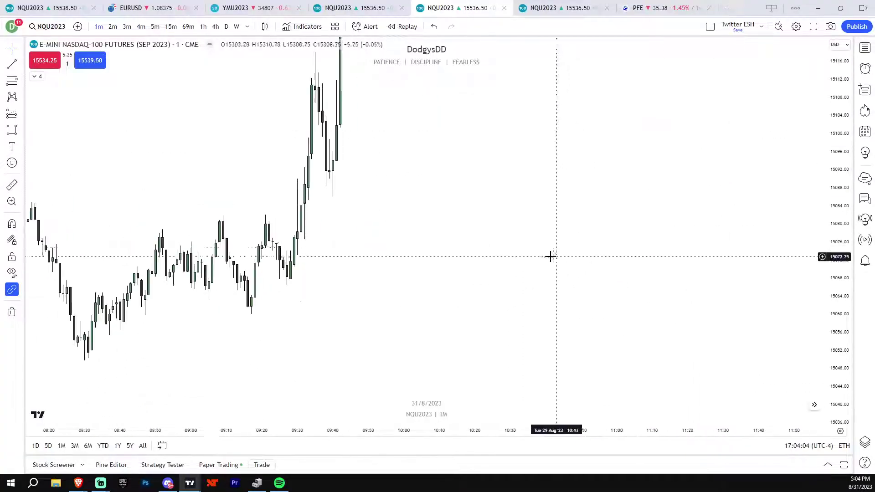
pyautogui.moveTo(413, 236); pyautogui.dragTo(466, 284)
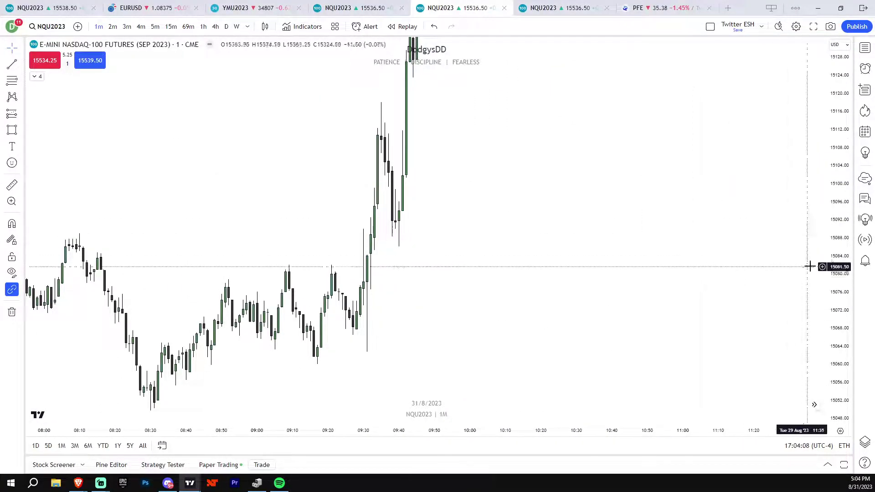
# - Draw a short horizontal trend line at 15082.25 from the 09:21 swing high to just before the 09:30 candles
pyautogui.moveTo(836, 262); pyautogui.dragTo(836, 219)
pyautogui.scroll(2, 472, 294)
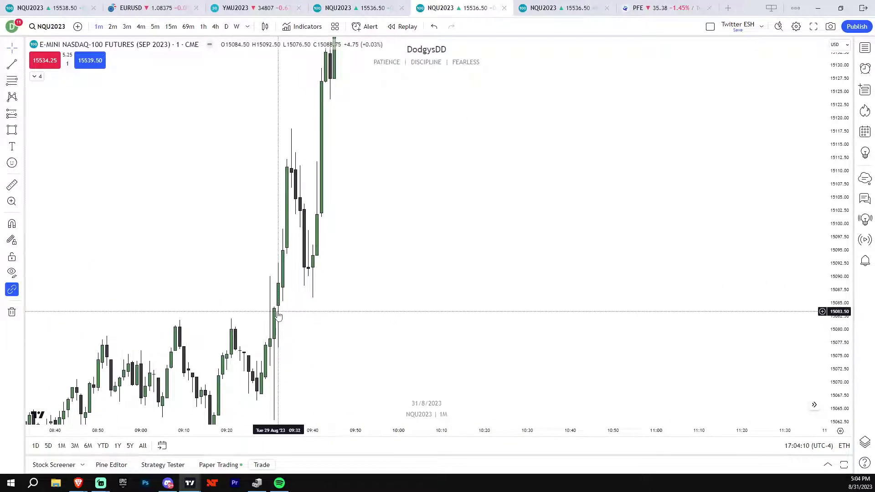
pyautogui.scroll(-1, 315, 328)
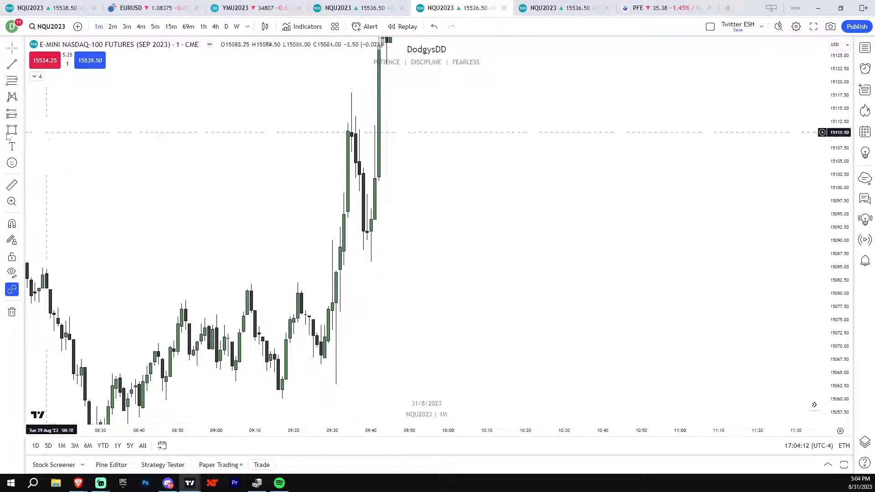
pyautogui.click(15, 65)
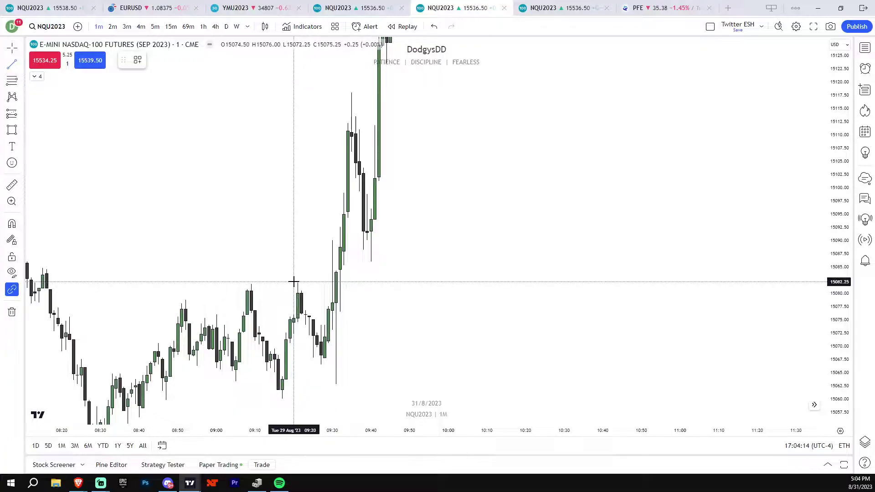
pyautogui.moveTo(299, 281); pyautogui.dragTo(328, 281)
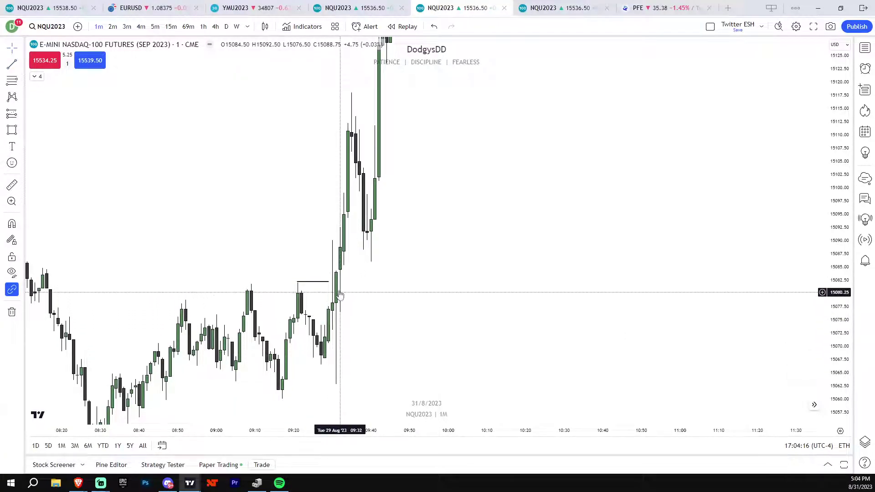
# - Place a Fib Retracement from the 09:21 swing high at 15082.25 to the low at 15066.75 to check its midpoint, and remove it
pyautogui.click(23, 115)
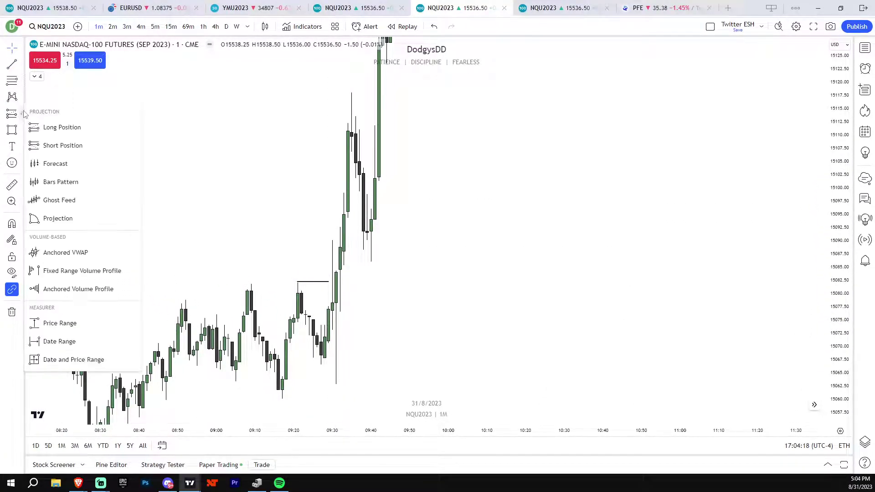
pyautogui.click(21, 81)
pyautogui.click(55, 94)
pyautogui.click(297, 282)
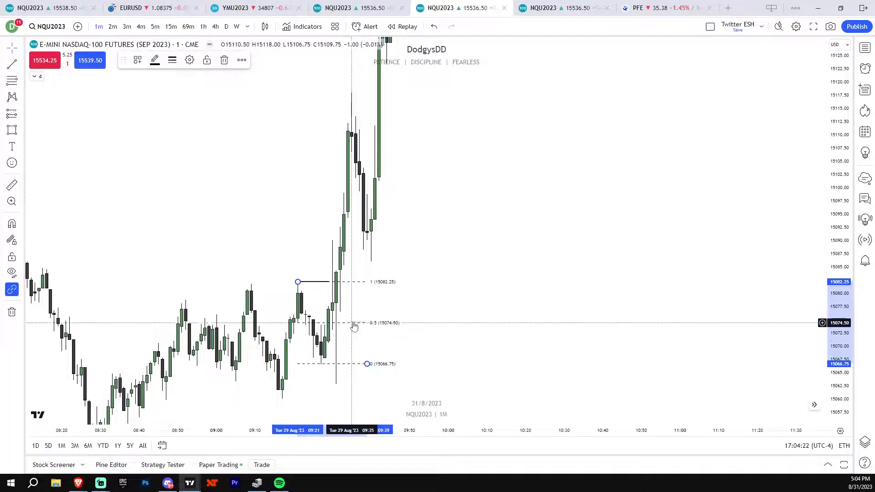
pyautogui.moveTo(352, 320)
pyautogui.mouseDown()
pyautogui.moveTo(366, 297)
pyautogui.moveTo(362, 310)
pyautogui.mouseUp()
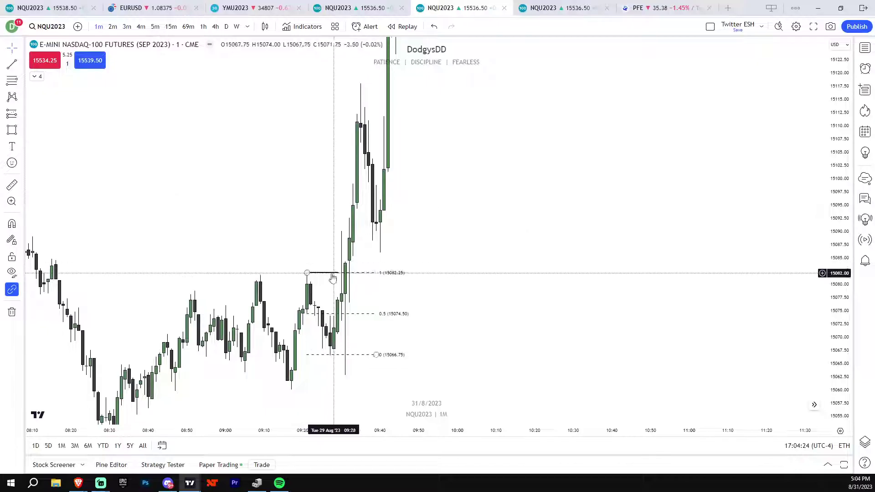
pyautogui.moveTo(357, 273); pyautogui.dragTo(386, 190)
pyautogui.click(471, 249)
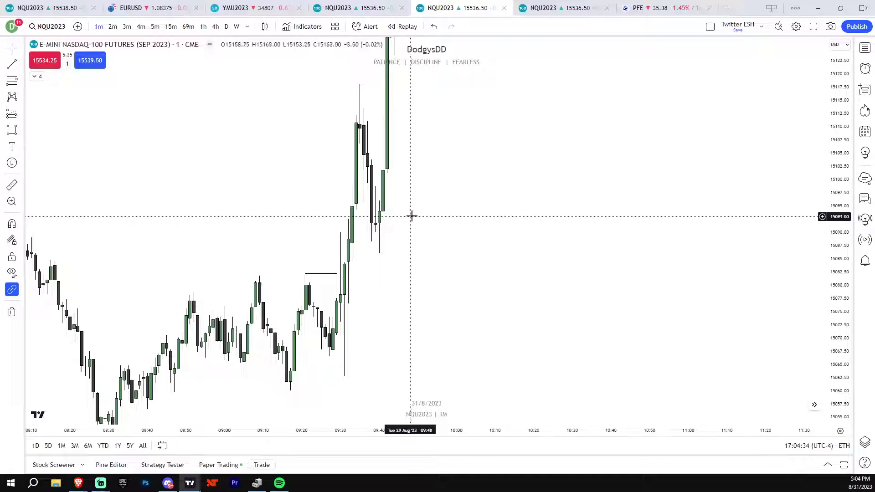
# - Mark the narrow gap at about 15099 with a thin rectangle running from the 09:37 candle to 09:50
pyautogui.moveTo(405, 217); pyautogui.dragTo(391, 267)
pyautogui.scroll(3, 390, 267)
pyautogui.moveTo(228, 221); pyautogui.dragTo(249, 198)
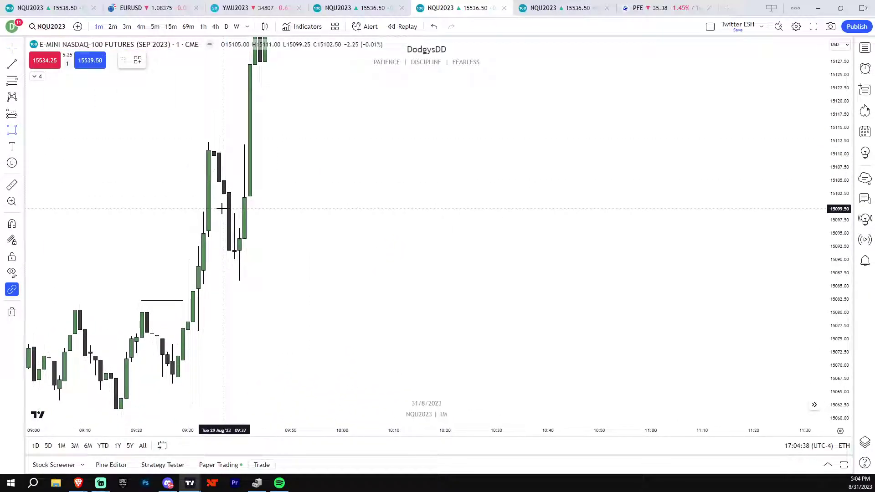
pyautogui.moveTo(223, 211); pyautogui.dragTo(290, 211)
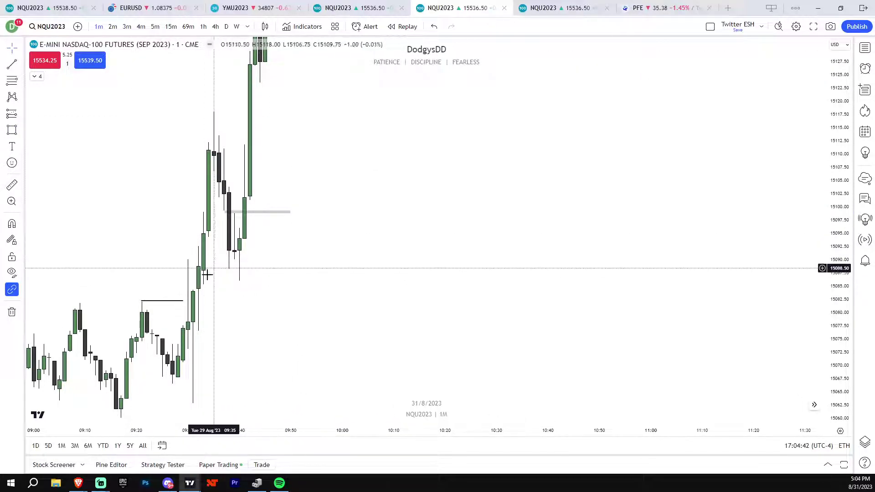
pyautogui.moveTo(275, 301); pyautogui.dragTo(299, 316)
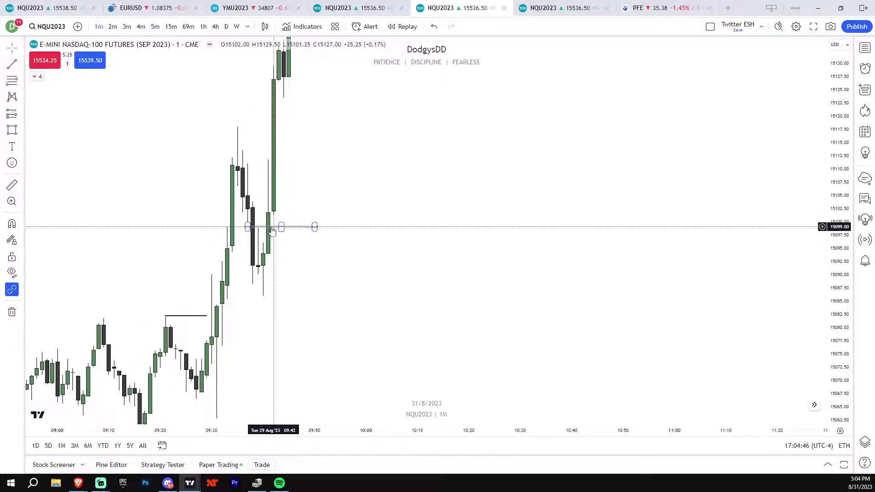
# - Examine the price action before and after the marked gap, comparing it with the 15082.25 line and the rally above
pyautogui.moveTo(271, 219); pyautogui.dragTo(262, 228)
pyautogui.moveTo(382, 323); pyautogui.dragTo(441, 259)
pyautogui.moveTo(832, 304); pyautogui.dragTo(831, 359)
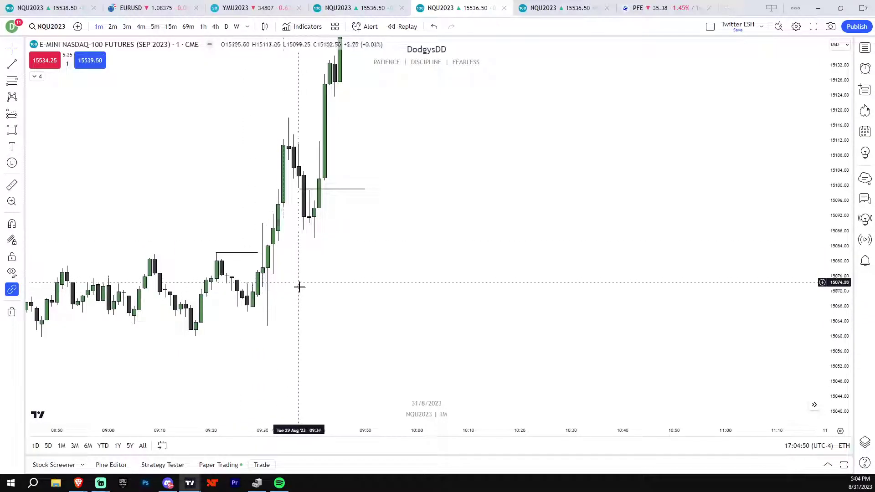
pyautogui.scroll(-5, 473, 232)
pyautogui.scroll(-5, 403, 334)
pyautogui.scroll(8, 504, 306)
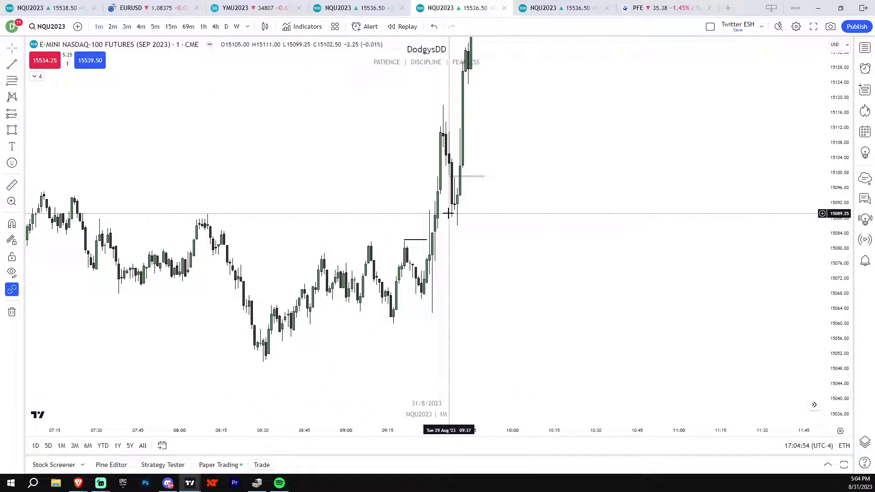
pyautogui.moveTo(490, 227); pyautogui.dragTo(417, 366)
pyautogui.scroll(3, 434, 291)
pyautogui.moveTo(444, 248); pyautogui.dragTo(511, 222)
pyautogui.click(311, 288)
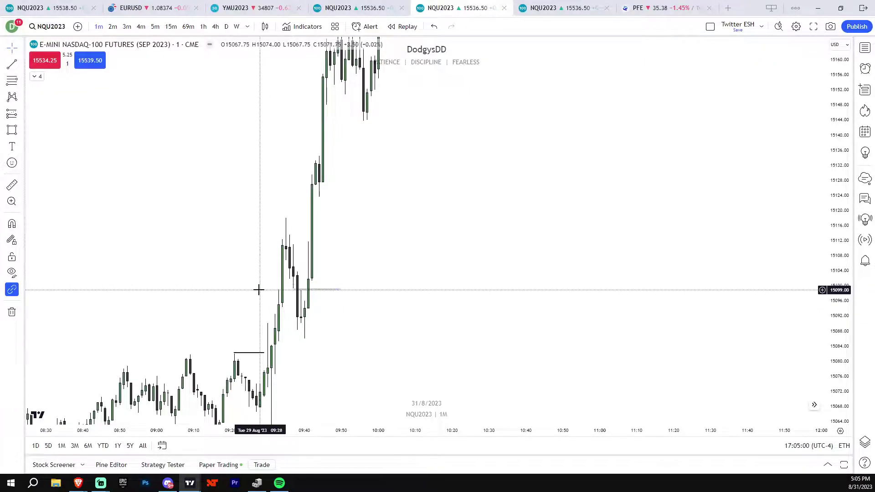
pyautogui.moveTo(486, 201); pyautogui.dragTo(487, 232)
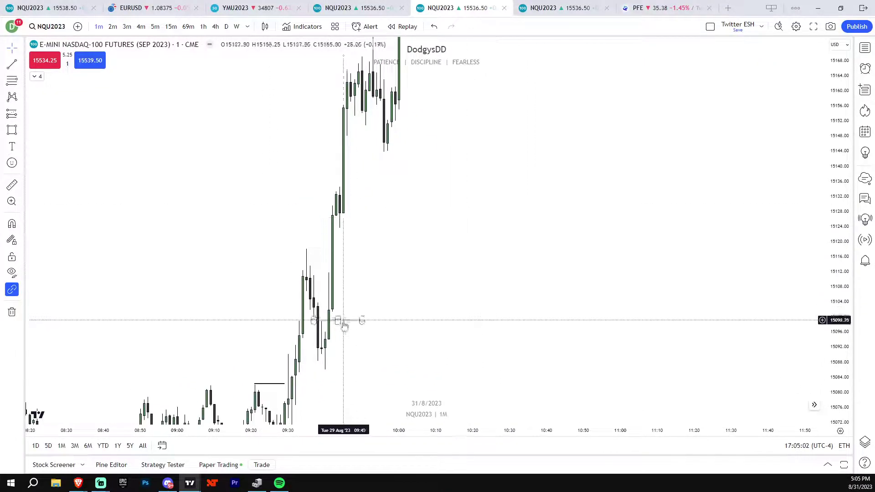
# - Draw a horizontal trend line at 15147.00 from the 03:30 swing high across to the 09:30 rally
pyautogui.scroll(-8, 502, 187)
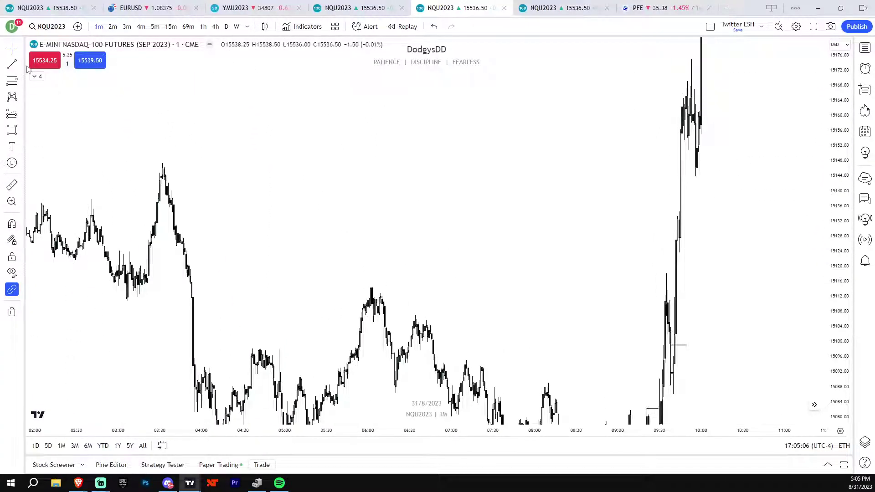
pyautogui.click(163, 164)
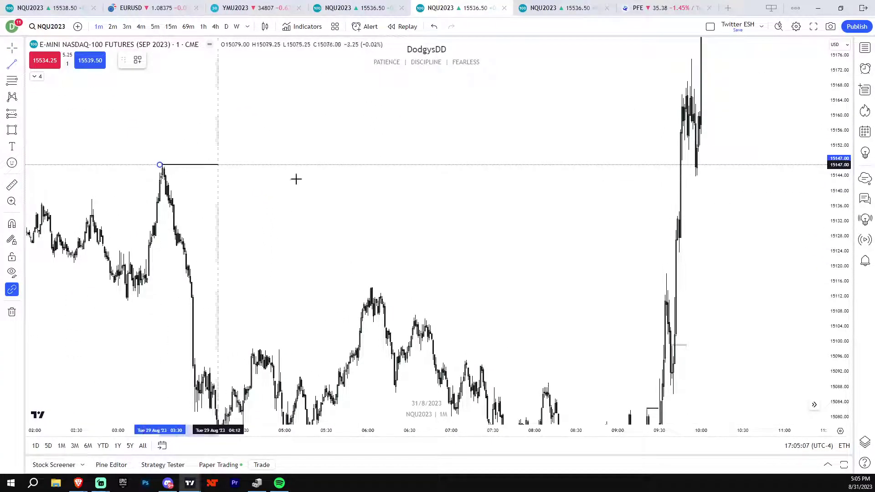
pyautogui.keyDown('shift'); pyautogui.click(670, 199); pyautogui.keyUp('shift')
# - Examine the candles between 09:45 and 10:00 in relation to the 15147.00 line
pyautogui.moveTo(752, 247); pyautogui.dragTo(624, 314)
pyautogui.scroll(3, 623, 314)
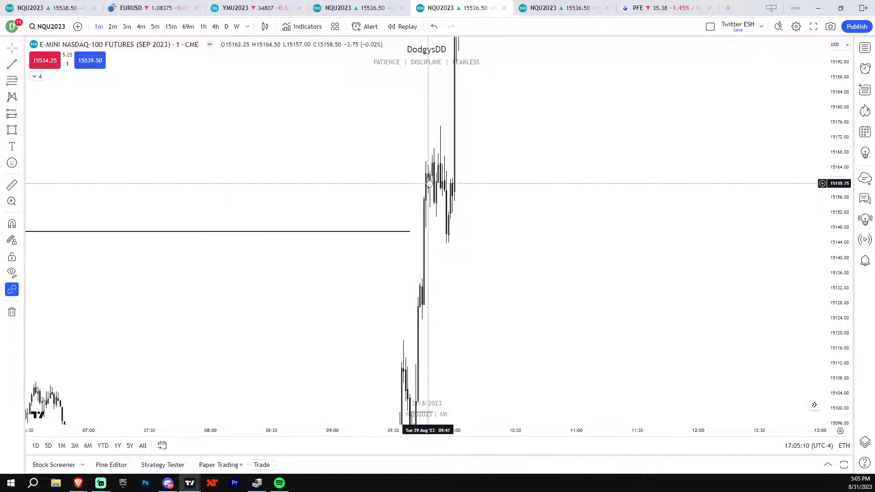
pyautogui.scroll(7, 466, 319)
pyautogui.moveTo(362, 307); pyautogui.dragTo(613, 303)
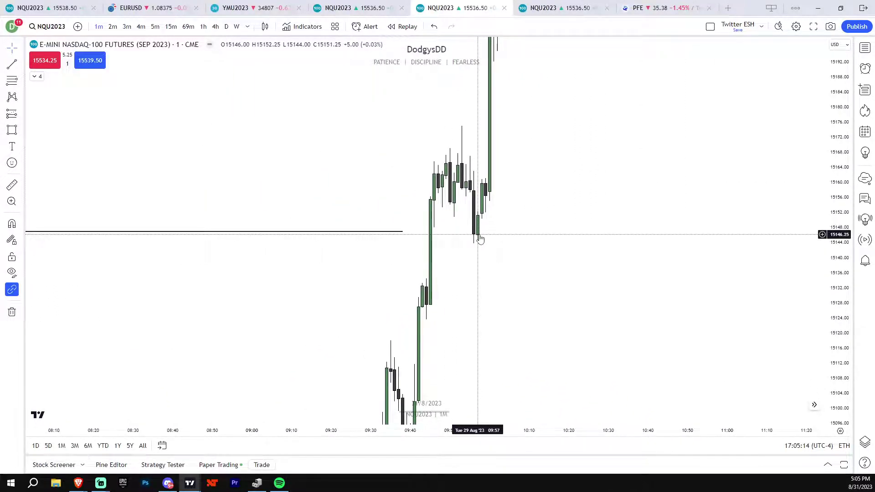
# - Mark the gap between about 15148 and 15135 with a rectangle running from the 09:44 candle to 10:16
pyautogui.moveTo(544, 257); pyautogui.dragTo(616, 226)
pyautogui.moveTo(841, 236); pyautogui.dragTo(840, 382)
pyautogui.scroll(-7, 538, 266)
pyautogui.scroll(4, 732, 258)
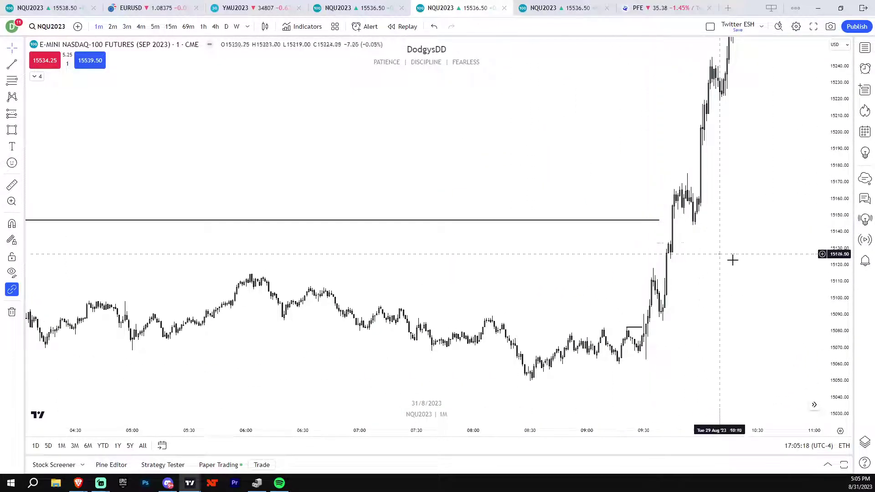
pyautogui.scroll(2, 627, 266)
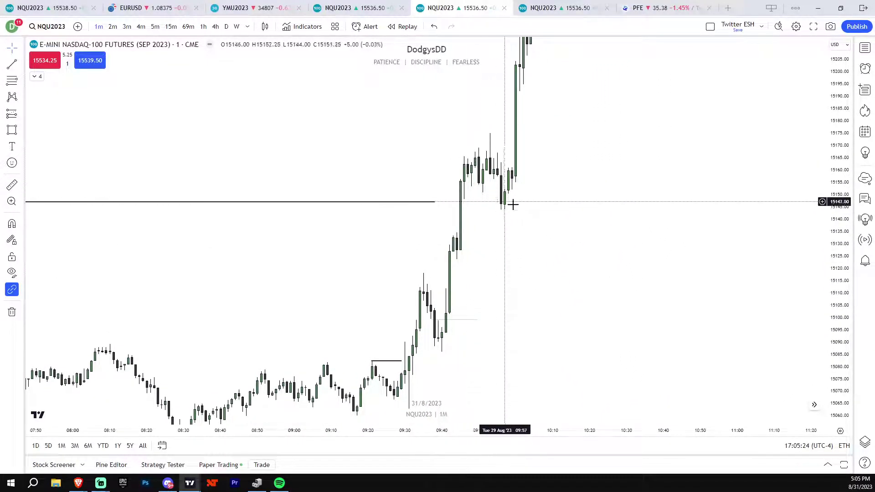
pyautogui.moveTo(505, 199); pyautogui.dragTo(504, 235)
pyautogui.moveTo(836, 309); pyautogui.dragTo(835, 259)
pyautogui.moveTo(501, 267); pyautogui.dragTo(463, 259)
pyautogui.scroll(2, 218, 213)
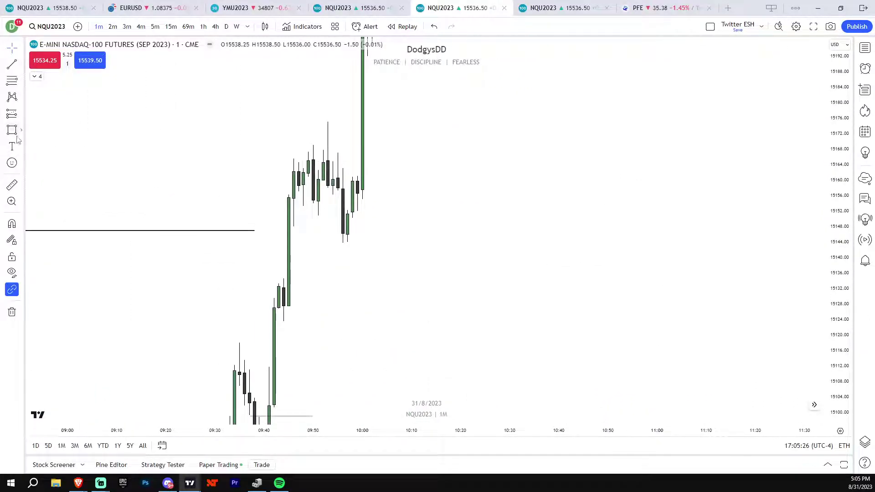
pyautogui.moveTo(282, 226)
pyautogui.mouseDown()
pyautogui.moveTo(433, 272)
pyautogui.moveTo(488, 319)
pyautogui.mouseUp()
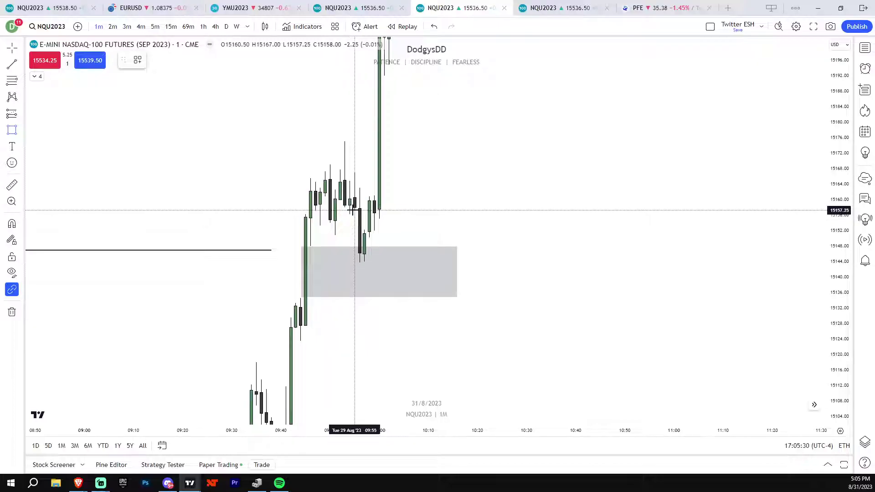
# - Mark the smaller gap between 15157.25 and about 15152 with a rectangle running from the 09:55 candle to 10:10
pyautogui.moveTo(399, 220); pyautogui.dragTo(426, 229)
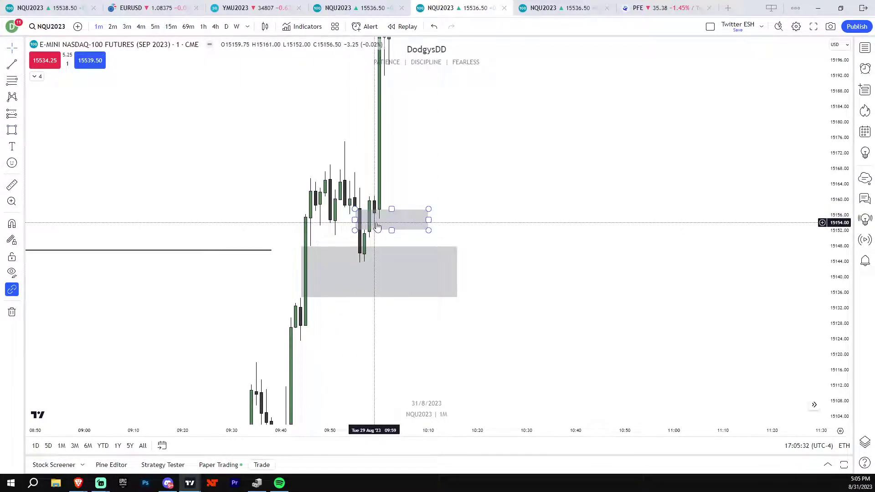
pyautogui.click(362, 232)
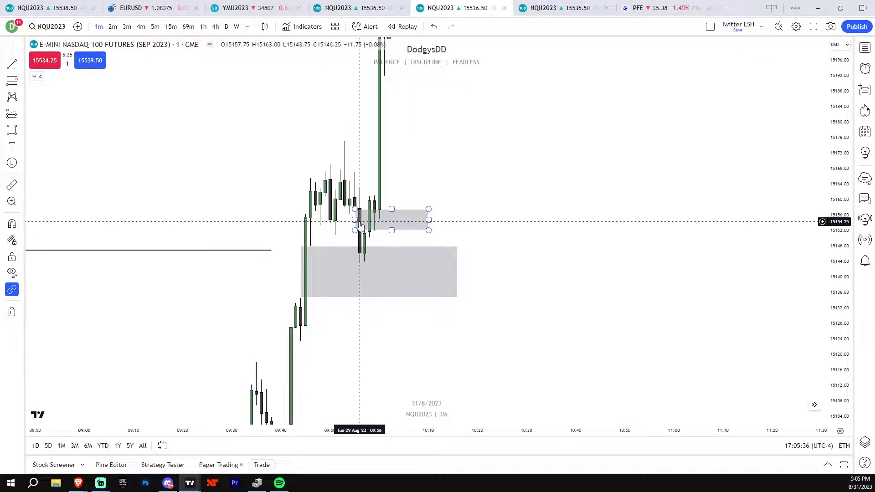
pyautogui.click(326, 275)
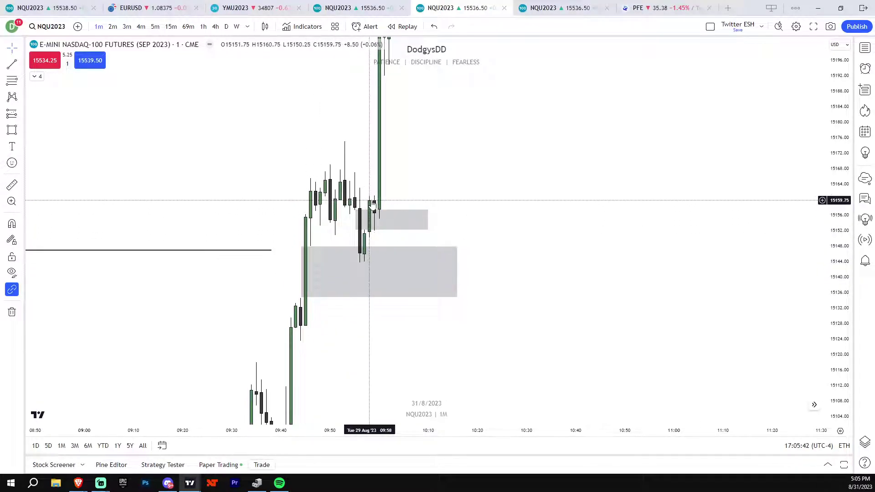
# - Mark the gap between about 15226 and 15219 with a rectangle running from the 10:03 candle to 10:25
pyautogui.moveTo(399, 196); pyautogui.dragTo(410, 198)
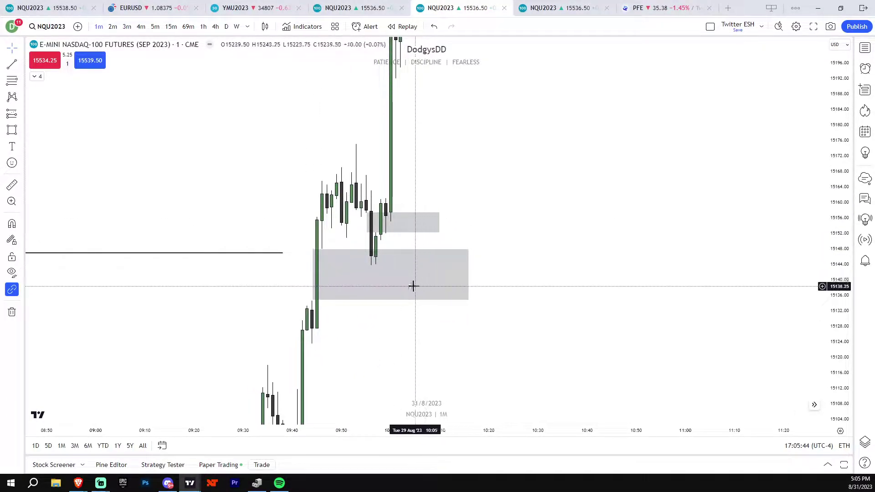
pyautogui.moveTo(504, 318); pyautogui.dragTo(512, 303)
pyautogui.moveTo(289, 377); pyautogui.dragTo(308, 344)
pyautogui.moveTo(447, 363); pyautogui.dragTo(451, 367)
pyautogui.hscroll(-2, 451, 368)
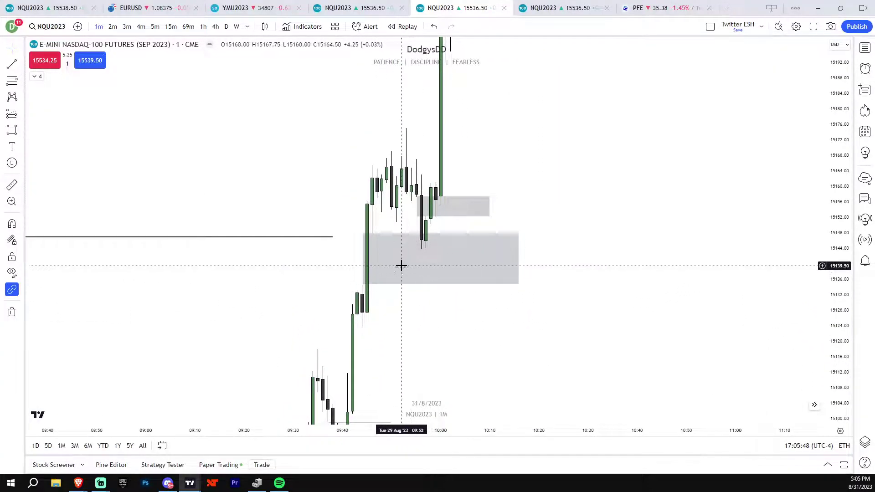
pyautogui.hscroll(4, 524, 219)
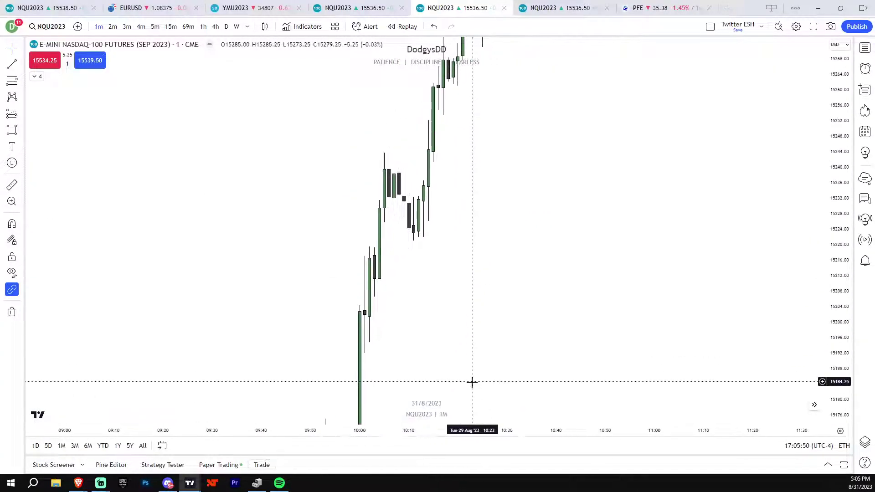
pyautogui.hscroll(-2, 484, 330)
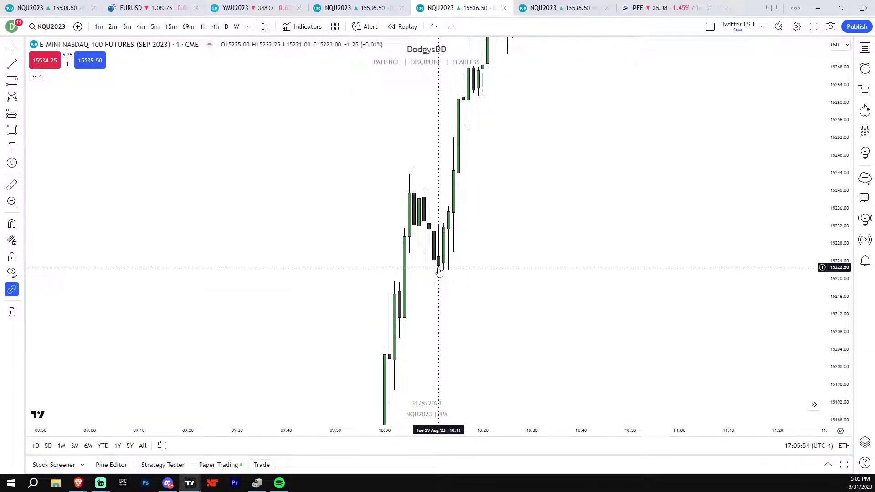
pyautogui.moveTo(400, 251); pyautogui.dragTo(508, 282)
pyautogui.click(395, 258)
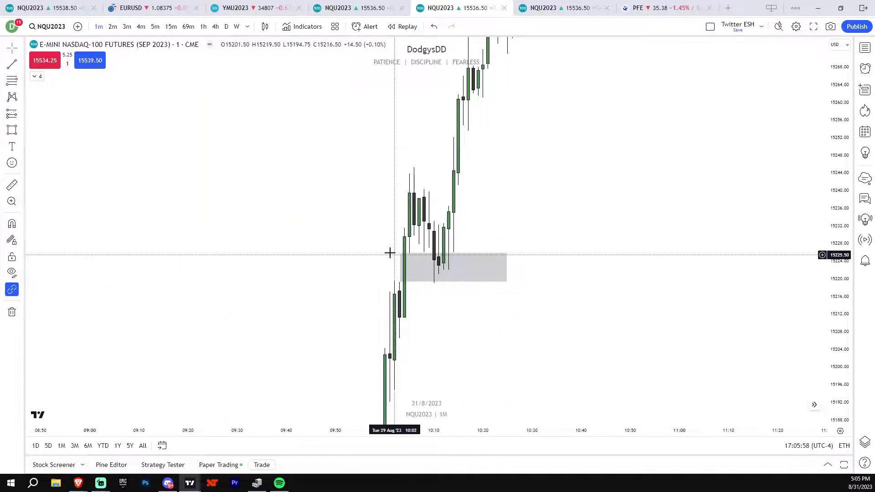
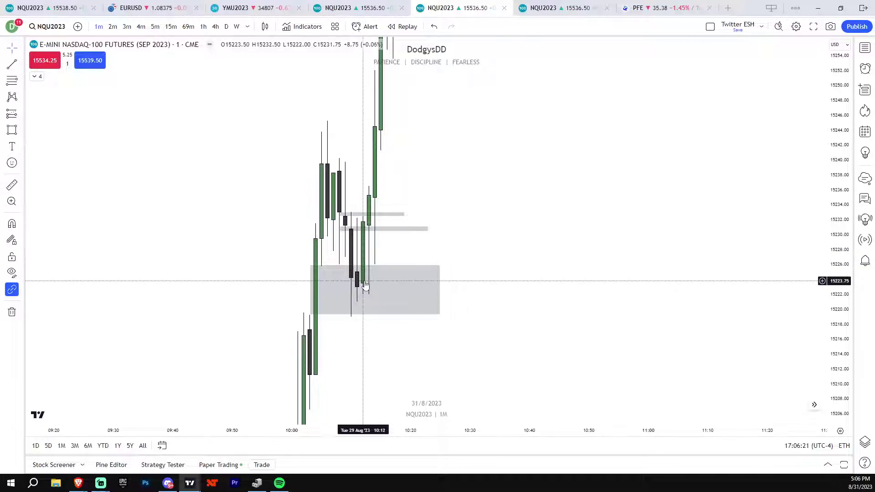
# - Draw a horizontal trend line at 15245.25 from the 10:06 swing high to about 10:28
pyautogui.moveTo(391, 359); pyautogui.dragTo(434, 317)
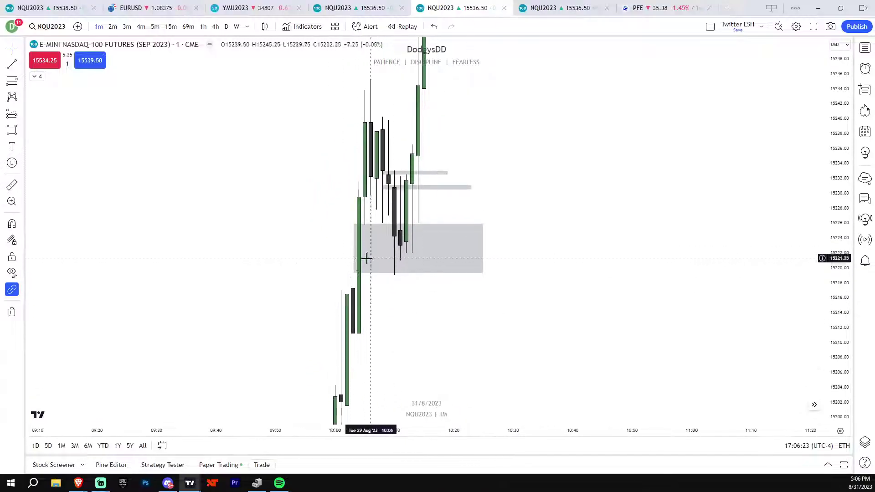
pyautogui.moveTo(484, 308); pyautogui.dragTo(484, 356)
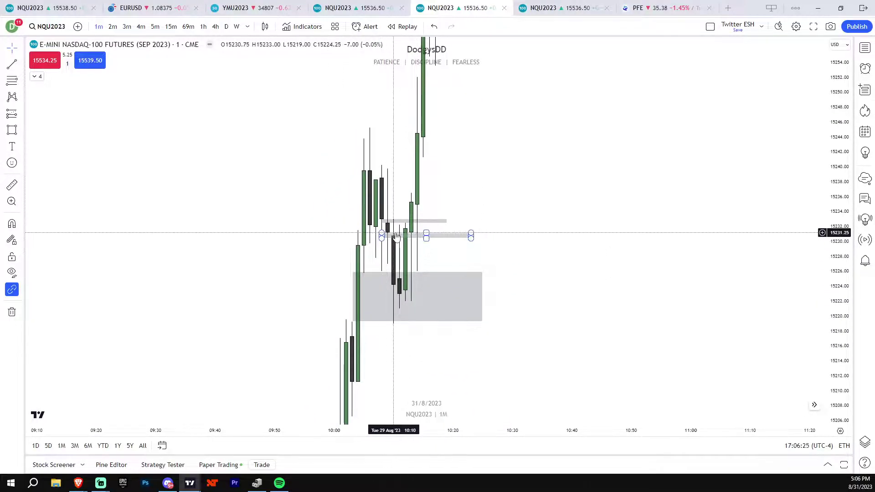
pyautogui.click(426, 236)
pyautogui.moveTo(293, 151); pyautogui.dragTo(288, 205)
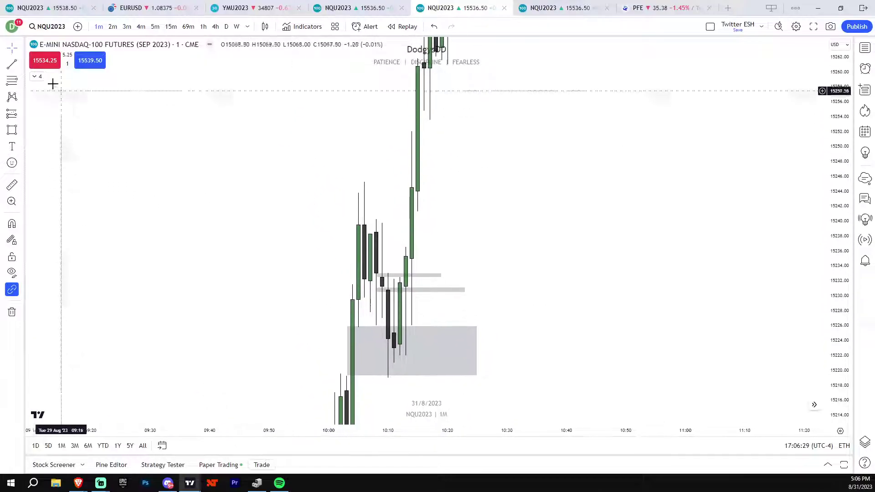
pyautogui.click(364, 182)
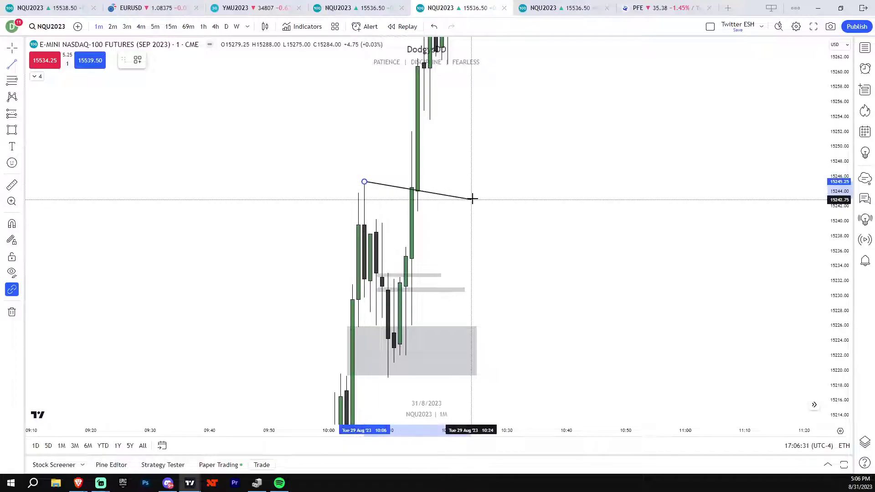
pyautogui.click(495, 182)
# - Draw a near-horizontal trend line at about 15292.50 from the 10:48 swing low to 11:09
pyautogui.moveTo(530, 226); pyautogui.dragTo(464, 412)
pyautogui.moveTo(501, 306); pyautogui.dragTo(468, 419)
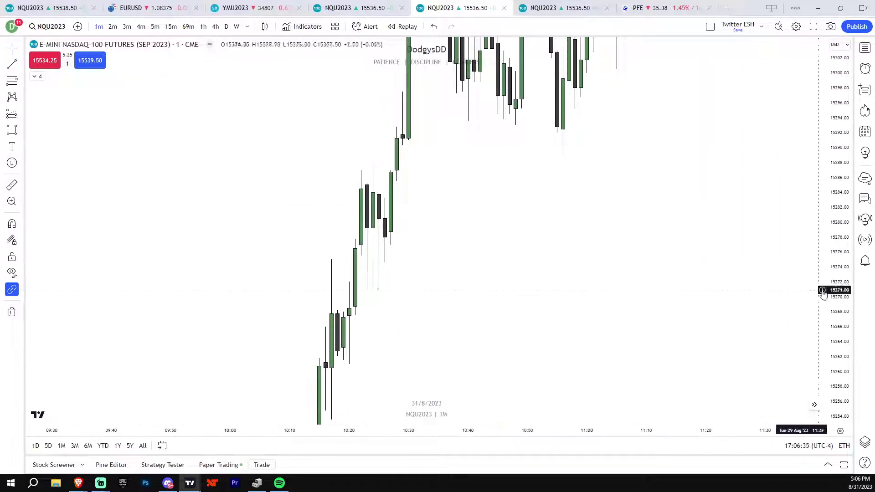
pyautogui.moveTo(838, 291); pyautogui.dragTo(838, 374)
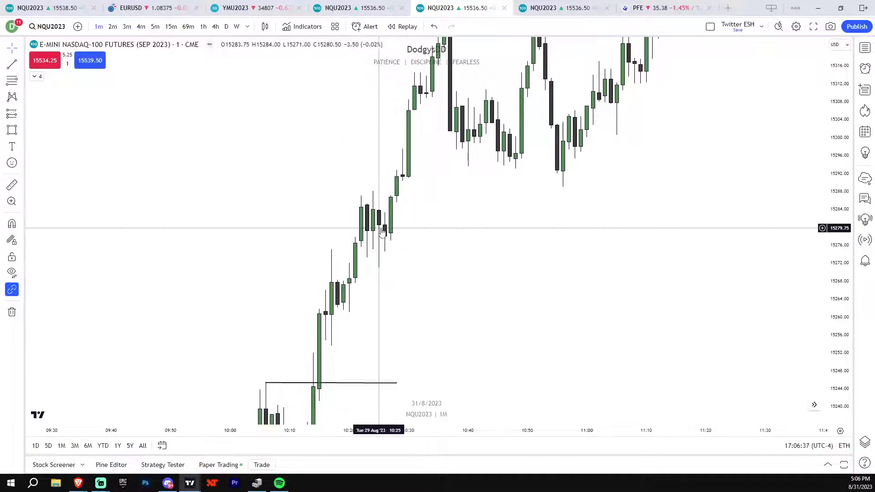
pyautogui.moveTo(411, 229); pyautogui.dragTo(370, 292)
pyautogui.moveTo(457, 272); pyautogui.dragTo(396, 361)
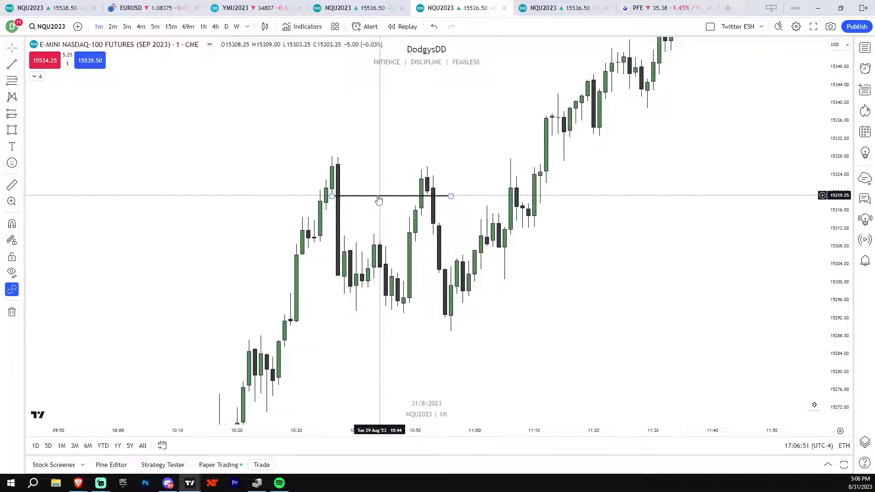
pyautogui.scroll(2, 446, 230)
pyautogui.moveTo(451, 241); pyautogui.dragTo(455, 232)
pyautogui.click(19, 132)
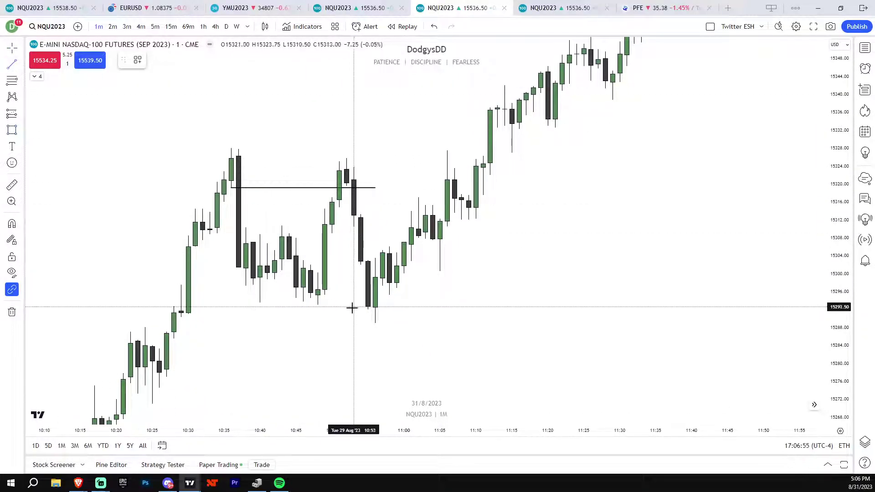
pyautogui.click(317, 306)
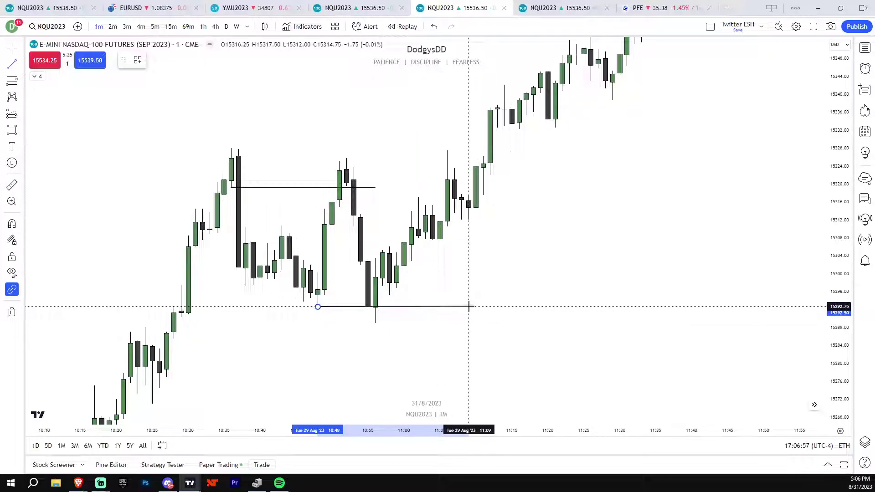
pyautogui.click(468, 307)
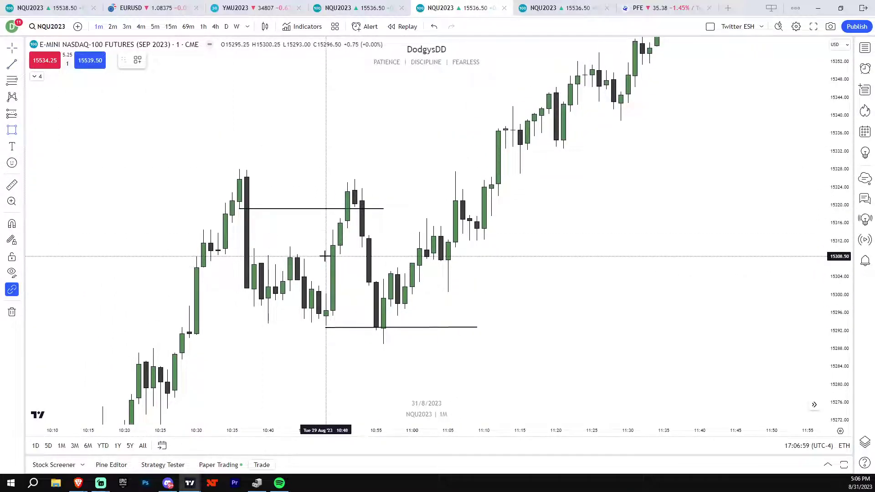
# - Mark the gap between 15308.50 and about 15303 with a rectangle running from the 10:48 candle to about 11:15
pyautogui.moveTo(327, 256); pyautogui.dragTo(519, 279)
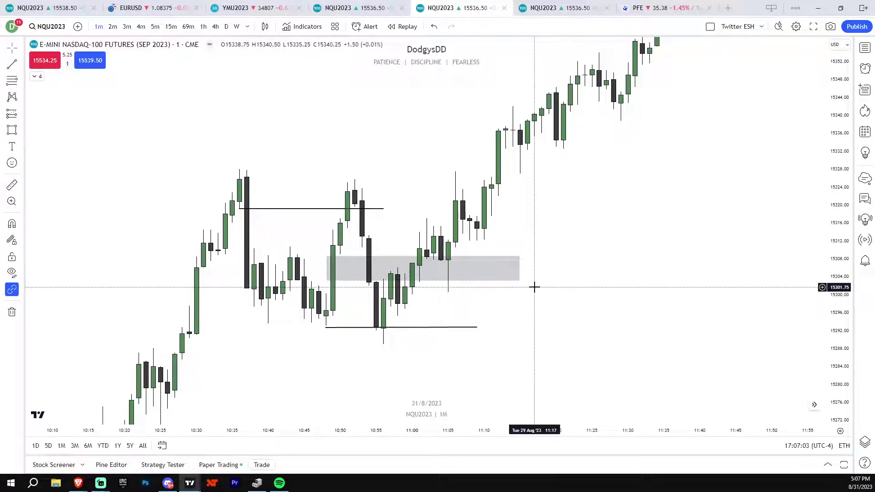
pyautogui.moveTo(754, 299); pyautogui.dragTo(770, 289)
pyautogui.scroll(-1, 416, 338)
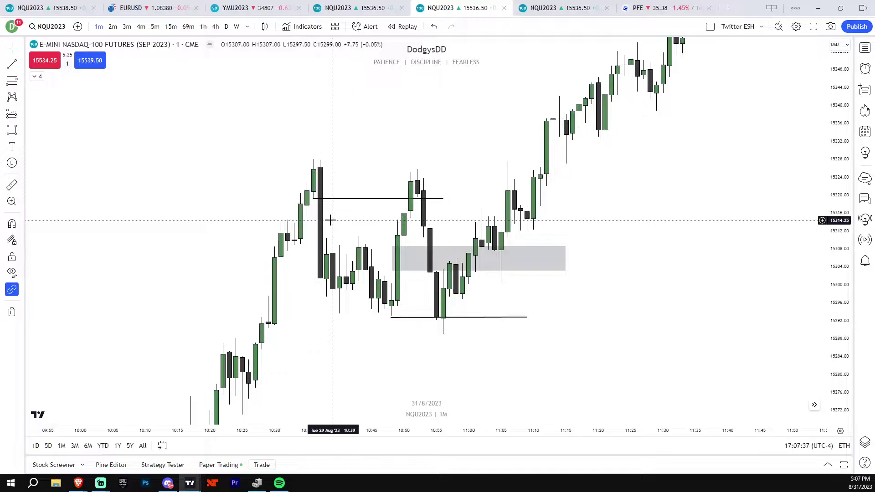
# - Examine the candles from 10:36 to 11:05 in relation to the marked gap and the 15292.50 swing-low line
pyautogui.moveTo(333, 220); pyautogui.dragTo(331, 233)
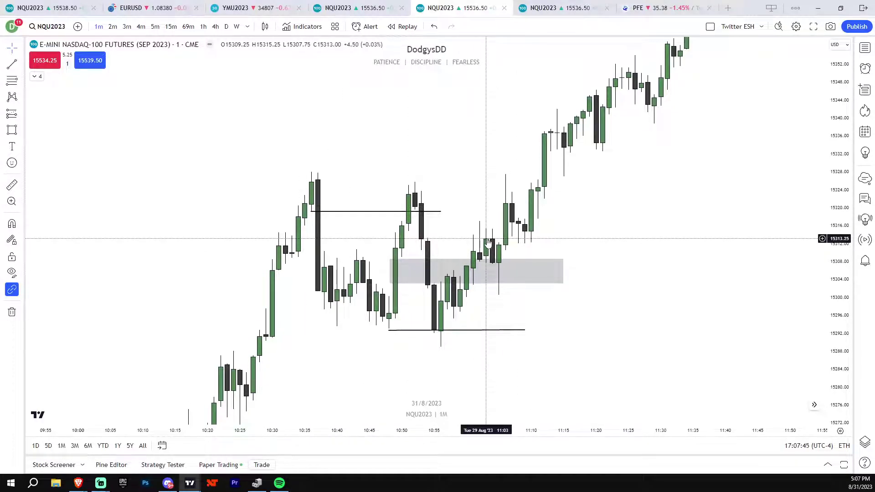
pyautogui.click(476, 258)
pyautogui.click(480, 214)
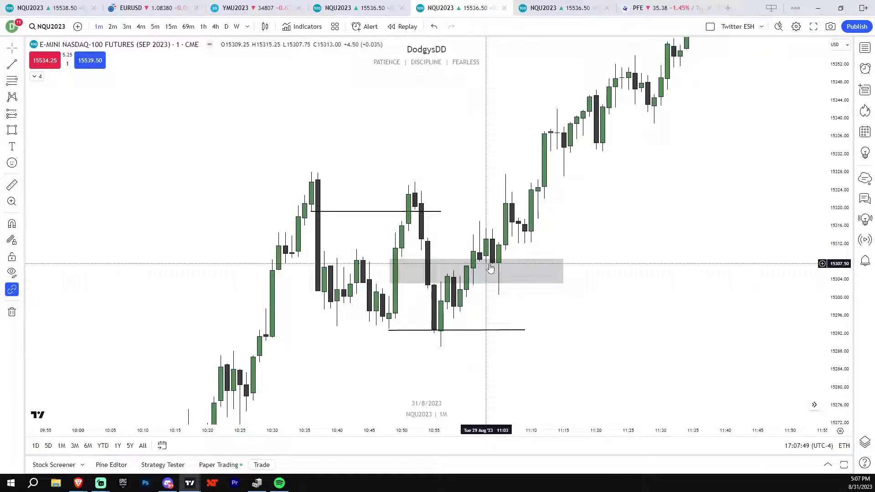
pyautogui.click(413, 331)
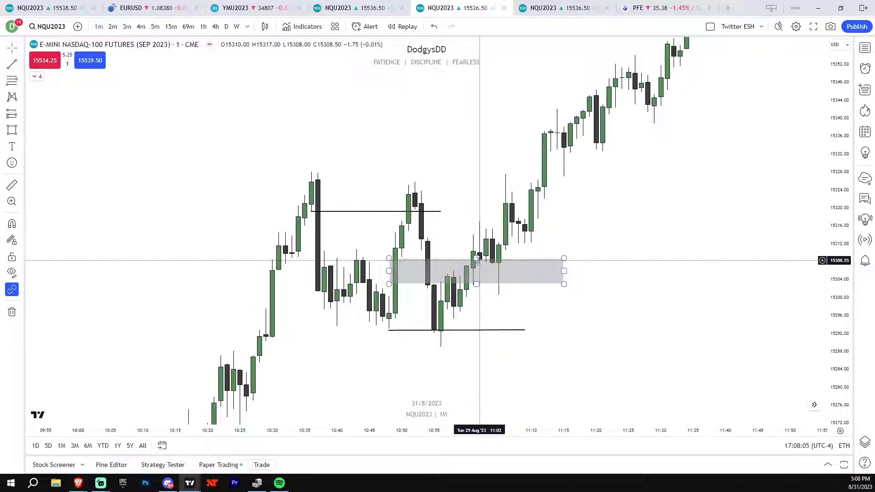
pyautogui.moveTo(474, 342); pyautogui.dragTo(446, 334)
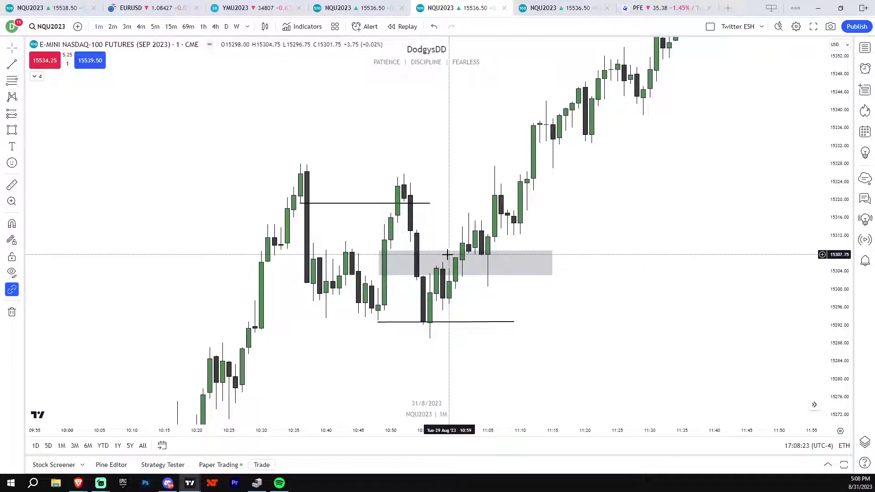
# - Mark the upper gap between 15319.50 and 15313.25 with a rectangle running from the 10:52 candle to 11:23
pyautogui.hscroll(5, 455, 252)
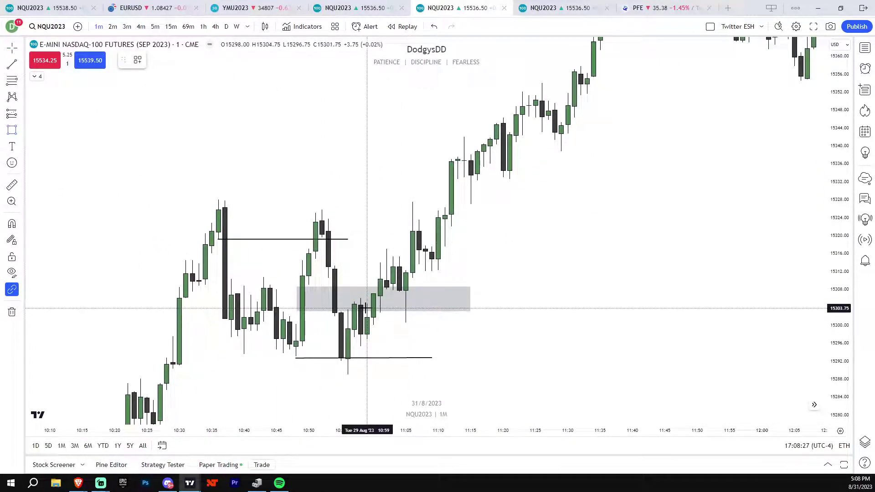
pyautogui.moveTo(321, 238); pyautogui.dragTo(522, 267)
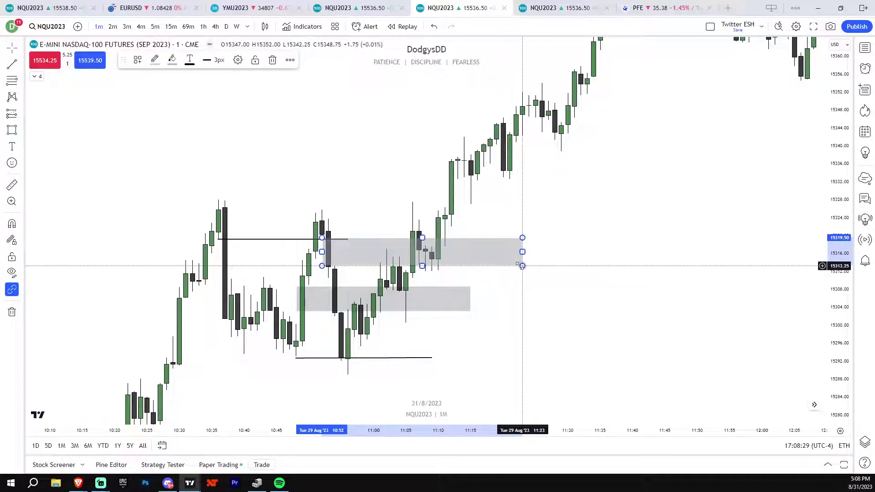
pyautogui.click(421, 241)
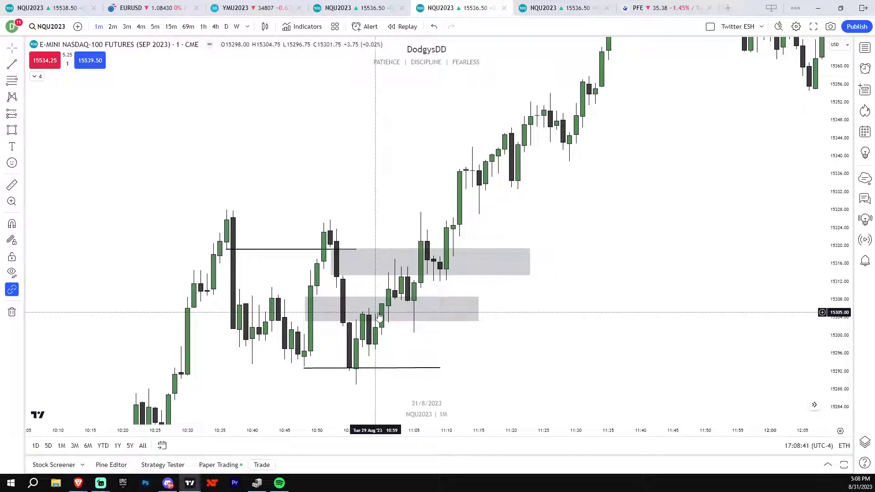
# - Mark the narrow gap at about 15345.50 with a thin rectangle running from the 11:27 candle to about 11:37
pyautogui.moveTo(601, 287); pyautogui.dragTo(501, 316)
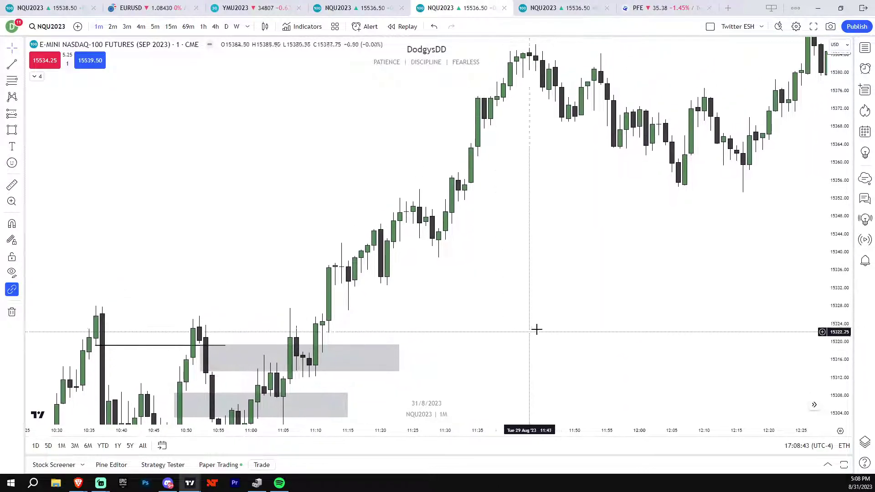
pyautogui.moveTo(838, 336); pyautogui.dragTo(838, 157)
pyautogui.moveTo(761, 162); pyautogui.dragTo(749, 207)
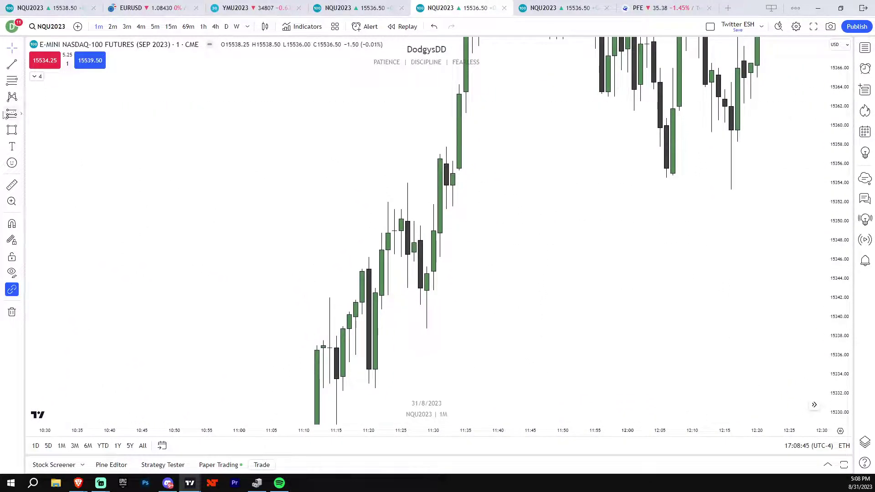
pyautogui.click(478, 266)
pyautogui.click(486, 271)
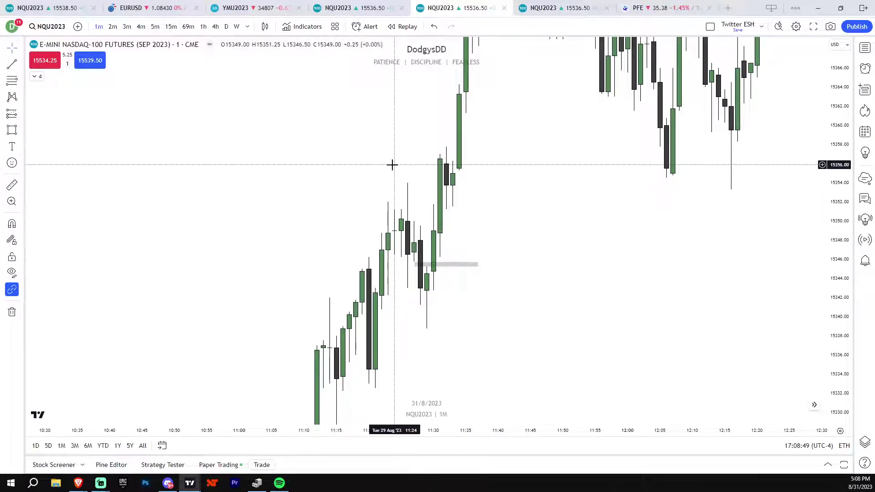
# - Mark the gap between about 15377.50 and 15375 with a rectangle running from the 11:54 candle to about 12:29
pyautogui.moveTo(732, 342); pyautogui.dragTo(527, 324)
pyautogui.moveTo(418, 191)
pyautogui.mouseDown()
pyautogui.moveTo(358, 221)
pyautogui.moveTo(505, 213)
pyautogui.moveTo(488, 215)
pyautogui.mouseUp()
pyautogui.click(459, 220)
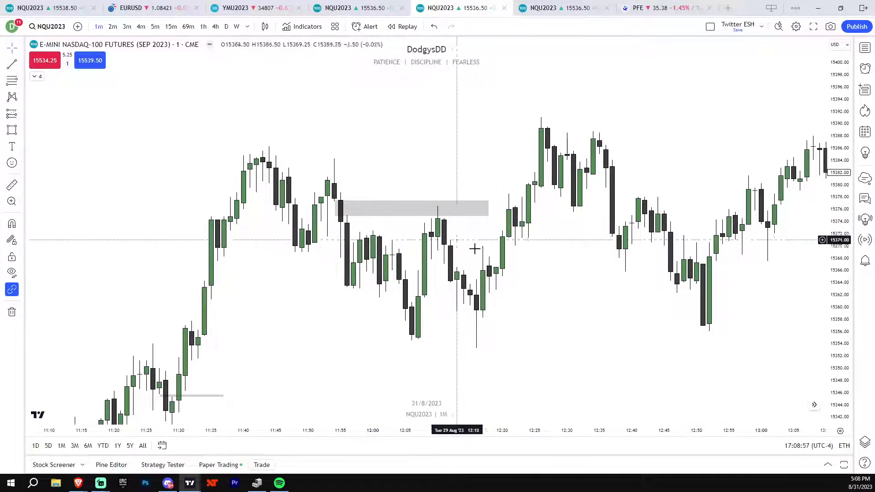
pyautogui.moveTo(513, 266); pyautogui.dragTo(479, 261)
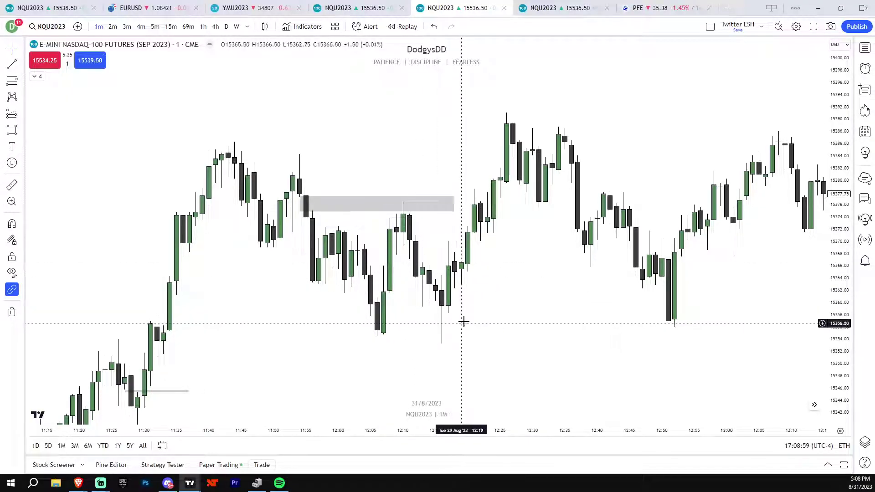
pyautogui.click(448, 214)
pyautogui.moveTo(448, 213); pyautogui.dragTo(519, 214)
pyautogui.moveTo(526, 256); pyautogui.dragTo(513, 303)
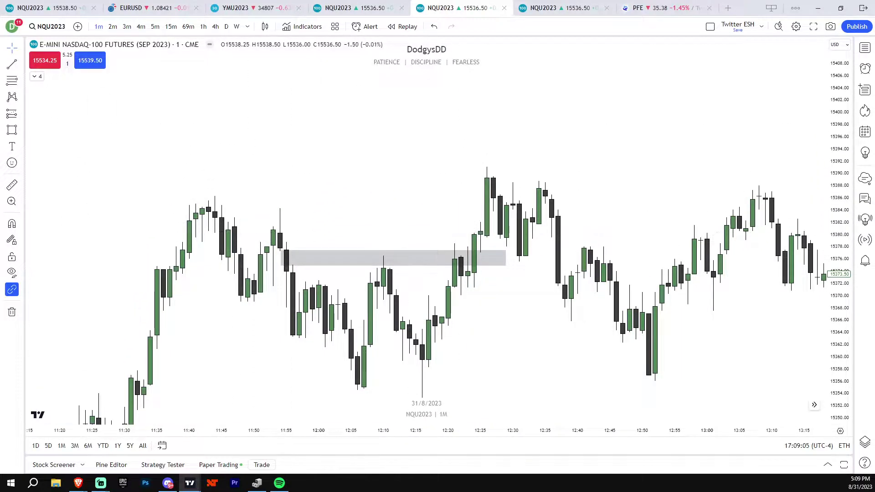
# - Draw a horizontal trend line at 15386.50 from the 11:44 swing high to about 12:25
pyautogui.click(214, 195)
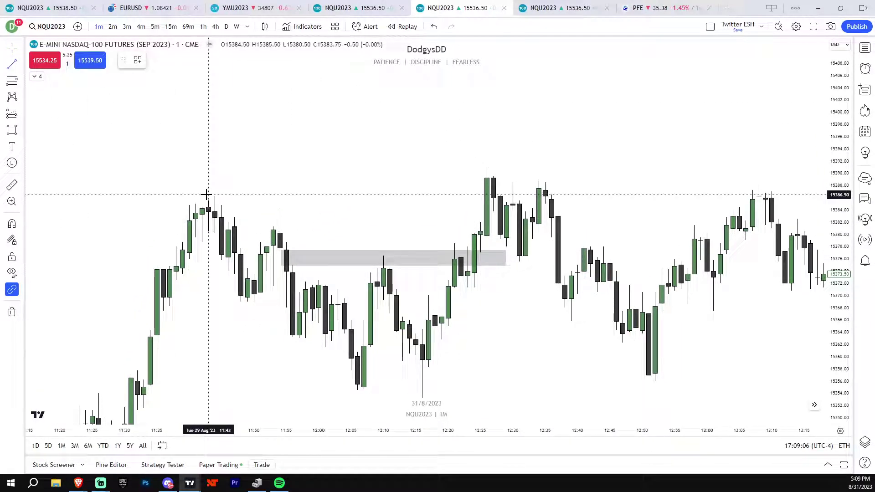
pyautogui.click(480, 195)
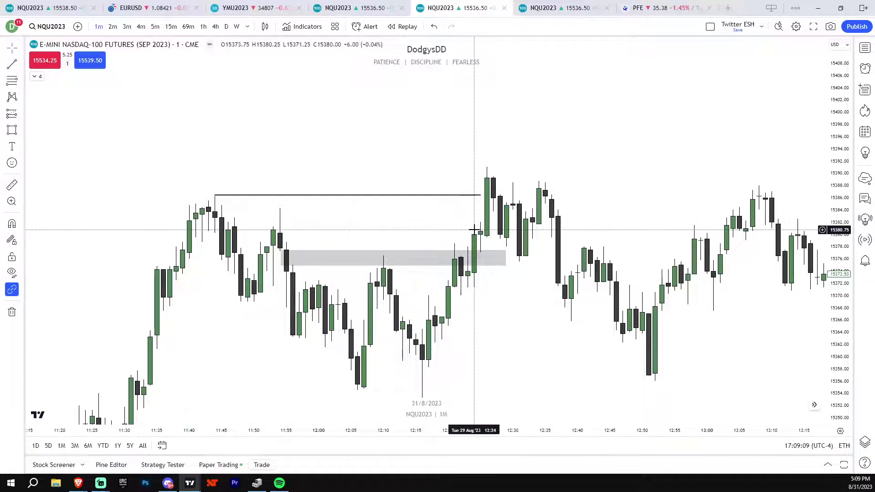
pyautogui.click(485, 254)
pyautogui.click(493, 208)
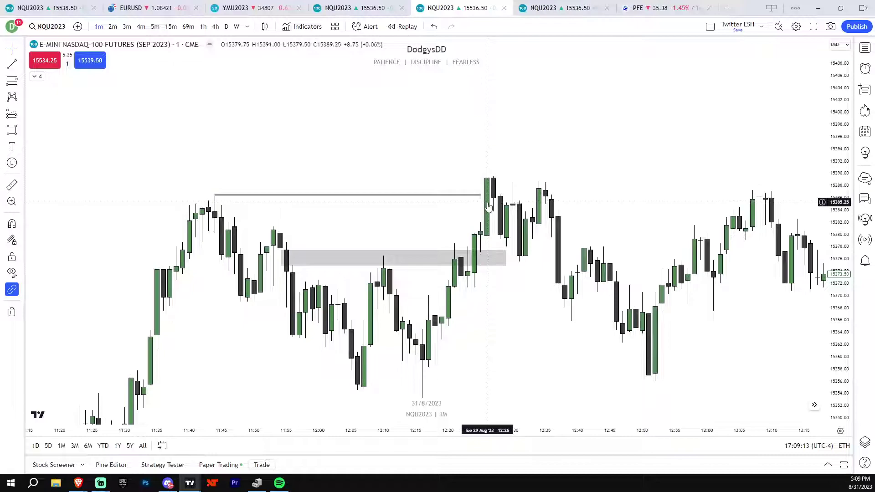
# - Mark the gap between about 15379.50 and 15373.25 with a rectangle running from the 12:36 candle to about 13:19
pyautogui.moveTo(668, 282); pyautogui.dragTo(375, 292)
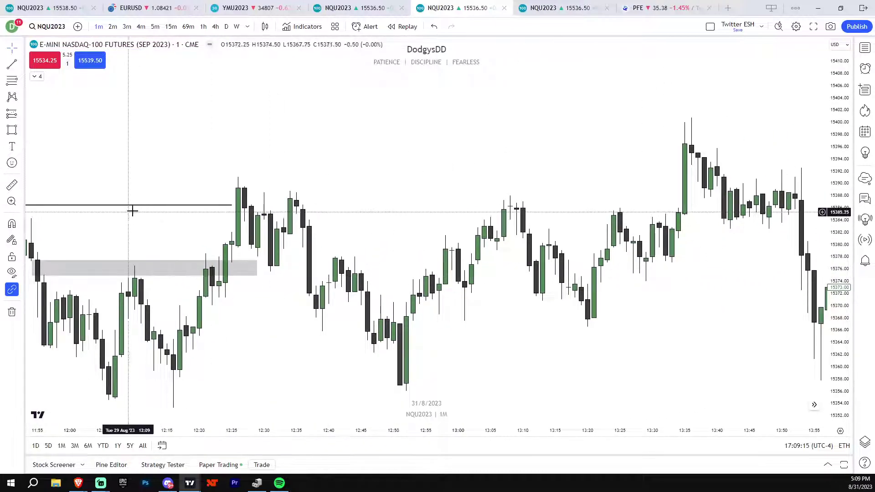
pyautogui.hotkey('alt', 'shift', 'r')
pyautogui.moveTo(302, 247)
pyautogui.mouseDown()
pyautogui.moveTo(509, 285)
pyautogui.moveTo(645, 297)
pyautogui.mouseUp()
pyautogui.moveTo(840, 359); pyautogui.dragTo(840, 231)
pyautogui.moveTo(710, 254); pyautogui.dragTo(736, 271)
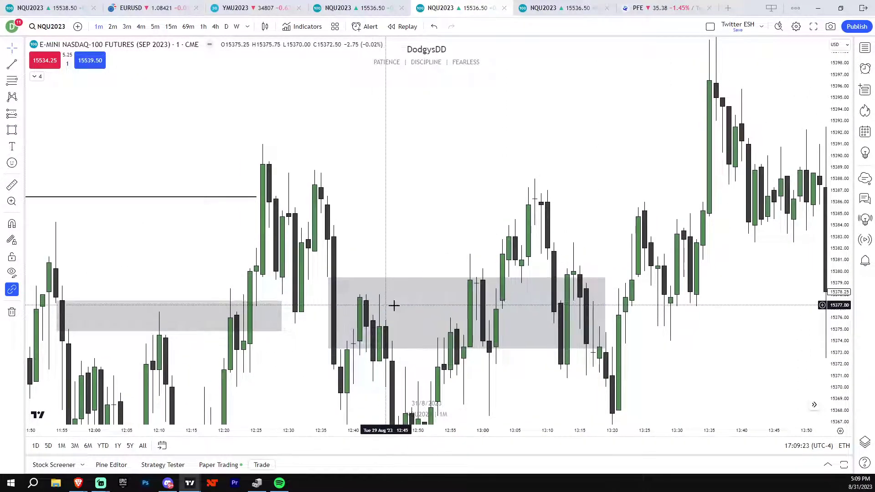
pyautogui.click(505, 279)
pyautogui.press('Escape')
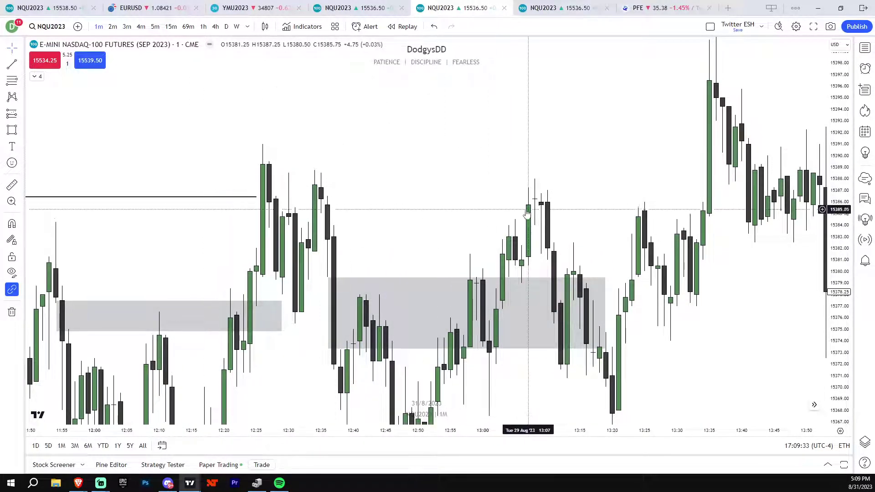
# - Mark the narrow gap between about 15385 and 15384 with a rectangle running from the 12:35 candle to about 13:17
pyautogui.hotkey('alt', 'shift', 'r')
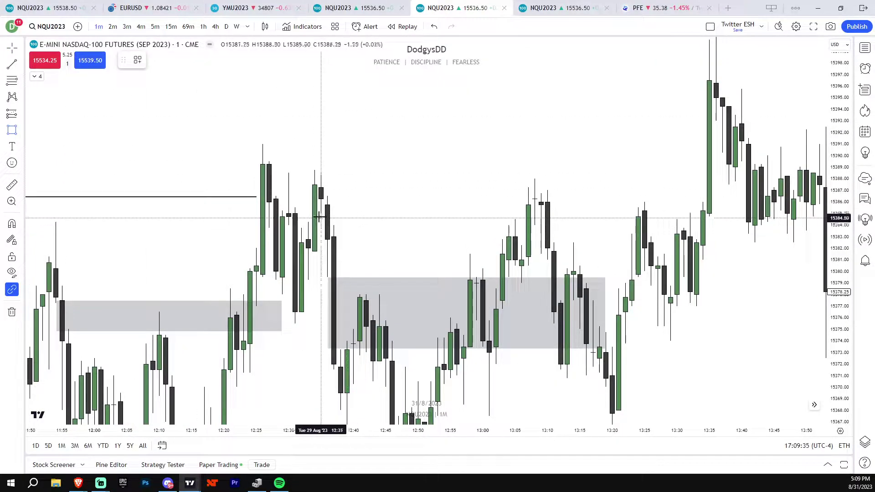
pyautogui.moveTo(321, 214); pyautogui.dragTo(592, 224)
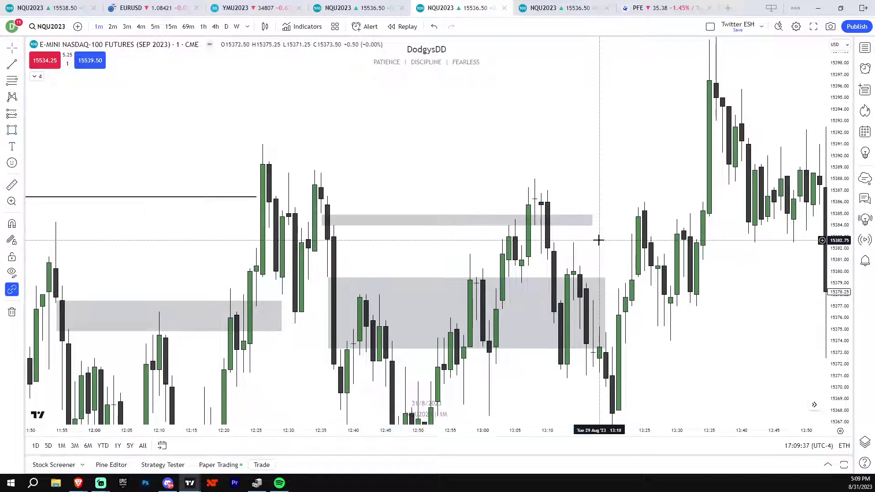
pyautogui.click(342, 223)
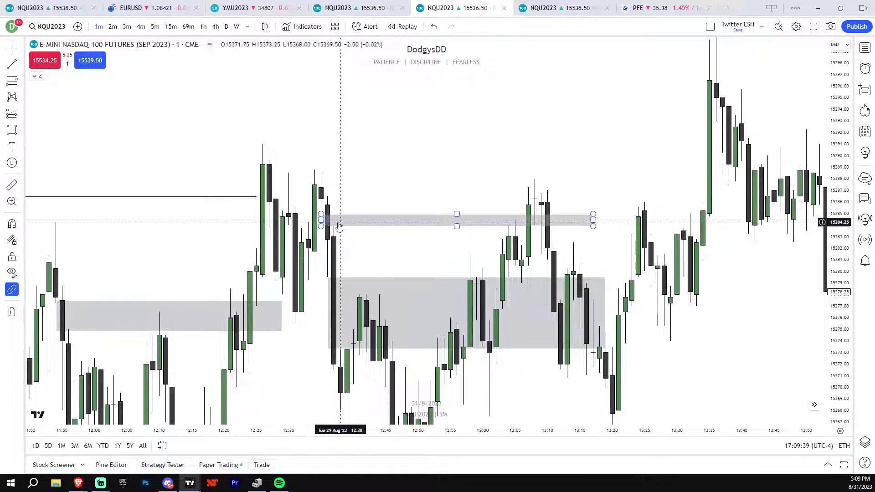
pyautogui.click(501, 254)
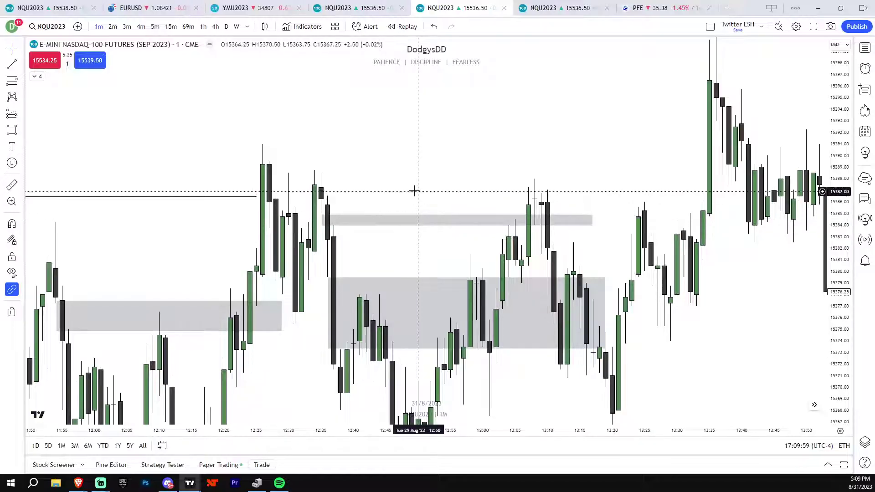
# - Mark the gap between about 15386 and 15380.75 with a rectangle running from the 13:51 candle to about 14:28
pyautogui.moveTo(414, 192); pyautogui.dragTo(369, 162)
pyautogui.hscroll(5, 552, 239)
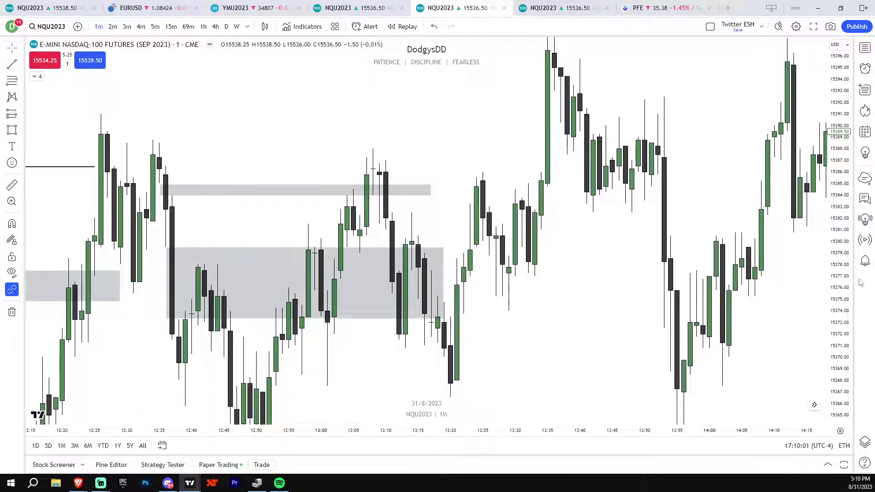
pyautogui.hscroll(12, 492, 359)
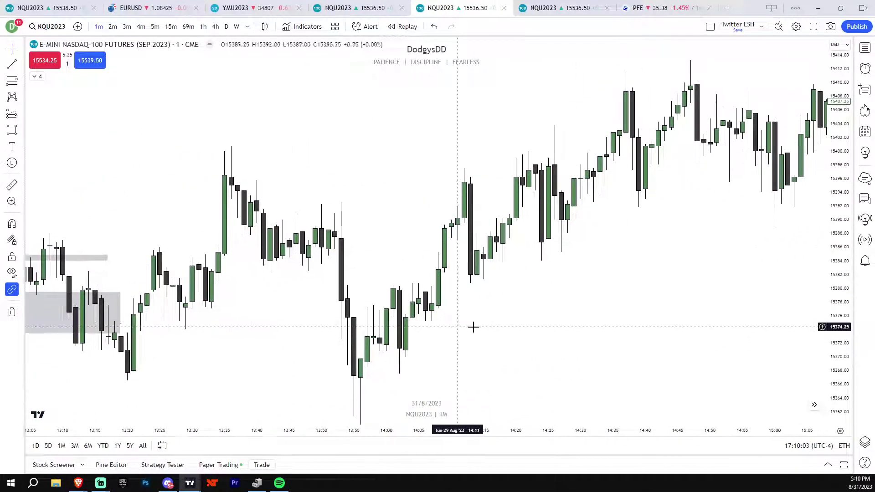
pyautogui.moveTo(329, 284); pyautogui.dragTo(566, 241)
pyautogui.hscroll(-2, 638, 226)
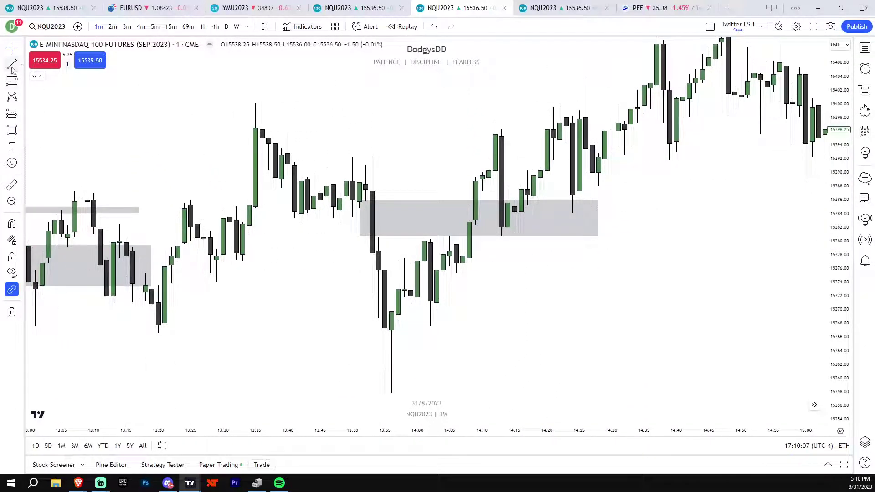
# - Draw a horizontal line at about 15366.25 from the 13:20 swing low to about 13:54, and extend the 13:51 gap rectangle to 14:40
pyautogui.moveTo(196, 336); pyautogui.dragTo(379, 335)
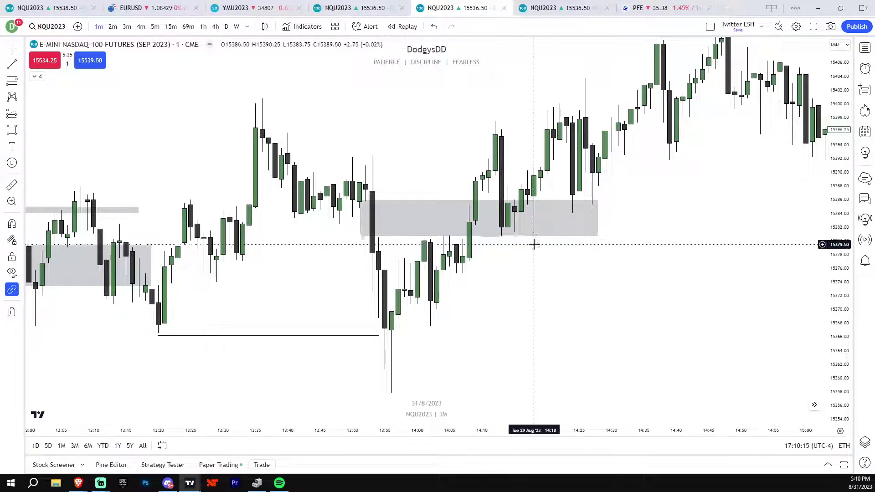
pyautogui.moveTo(647, 166); pyautogui.dragTo(531, 247)
pyautogui.moveTo(481, 295); pyautogui.dragTo(561, 285)
# - Mark the gap between about 15407 and 15402.50 with a rectangle running from the 14:47 candle to about 15:23
pyautogui.scroll(-2, 640, 272)
pyautogui.moveTo(838, 296); pyautogui.dragTo(838, 329)
pyautogui.moveTo(733, 302); pyautogui.dragTo(468, 355)
pyautogui.moveTo(419, 265); pyautogui.dragTo(328, 272)
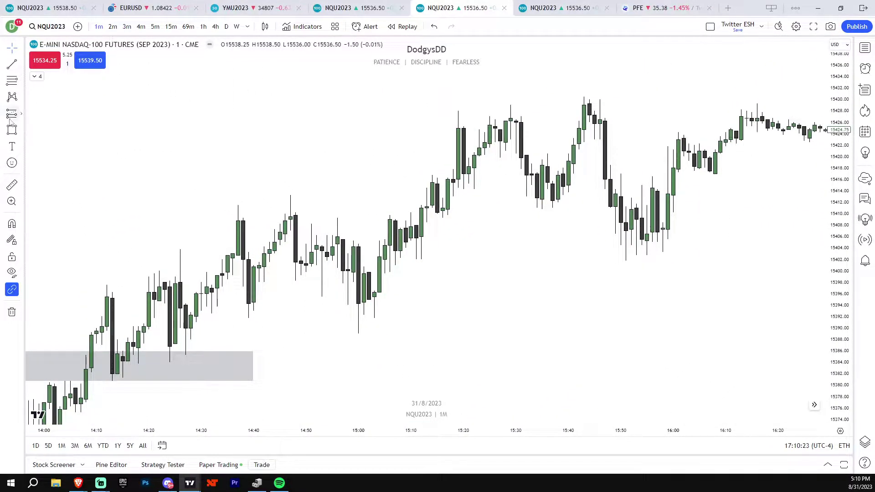
pyautogui.moveTo(291, 230)
pyautogui.mouseDown()
pyautogui.moveTo(473, 244)
pyautogui.moveTo(479, 257)
pyautogui.mouseUp()
pyautogui.click(465, 290)
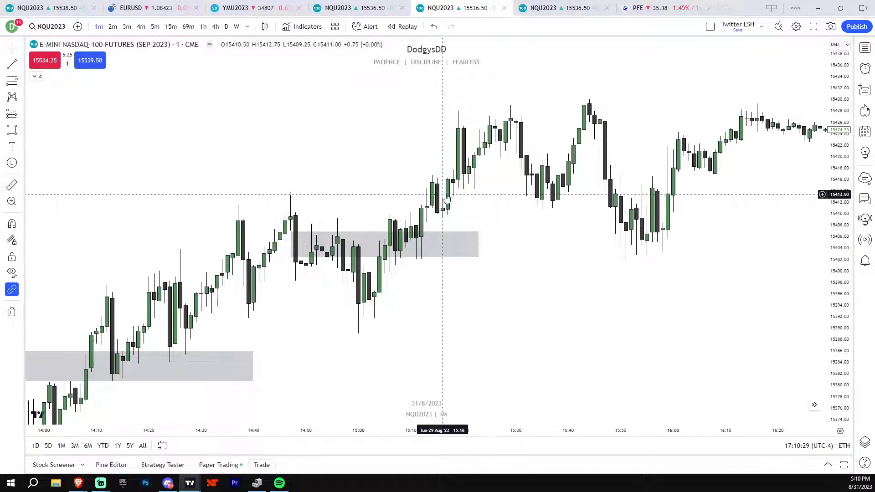
# - Try marking the gap between about 15423 and 15418.50 with a rectangle from the 15:46 candle to about 16:21, and delete it
pyautogui.moveTo(519, 195); pyautogui.dragTo(396, 236)
pyautogui.moveTo(476, 218); pyautogui.dragTo(262, 262)
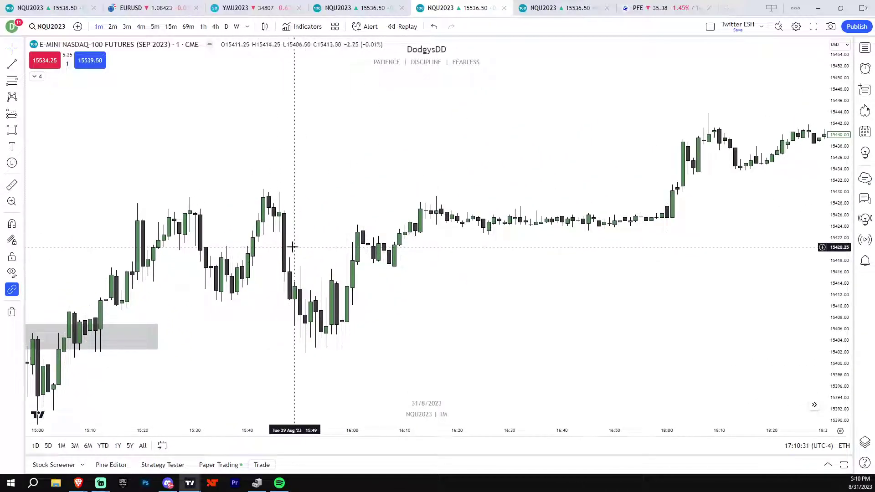
pyautogui.moveTo(293, 237); pyautogui.dragTo(271, 240)
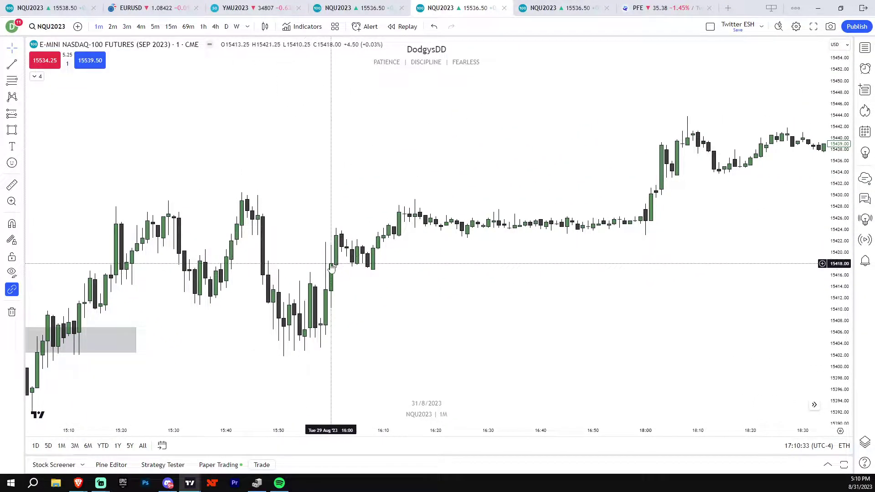
pyautogui.click(14, 131)
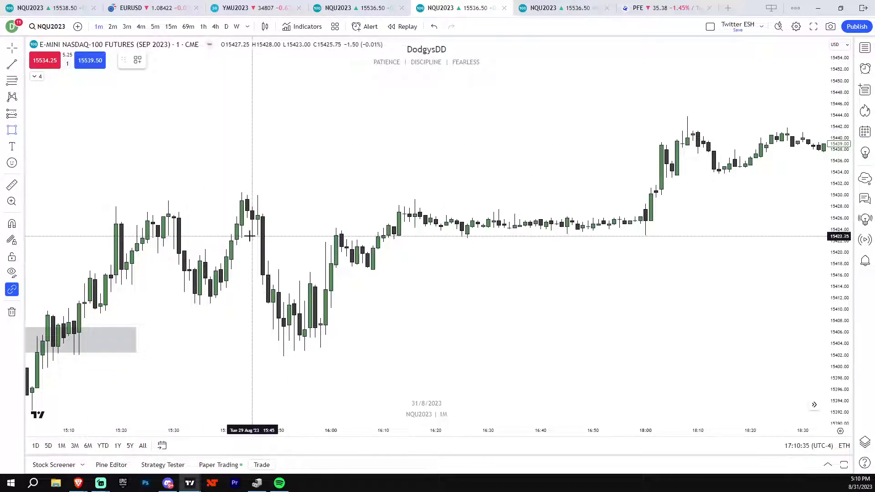
pyautogui.moveTo(258, 234); pyautogui.dragTo(439, 260)
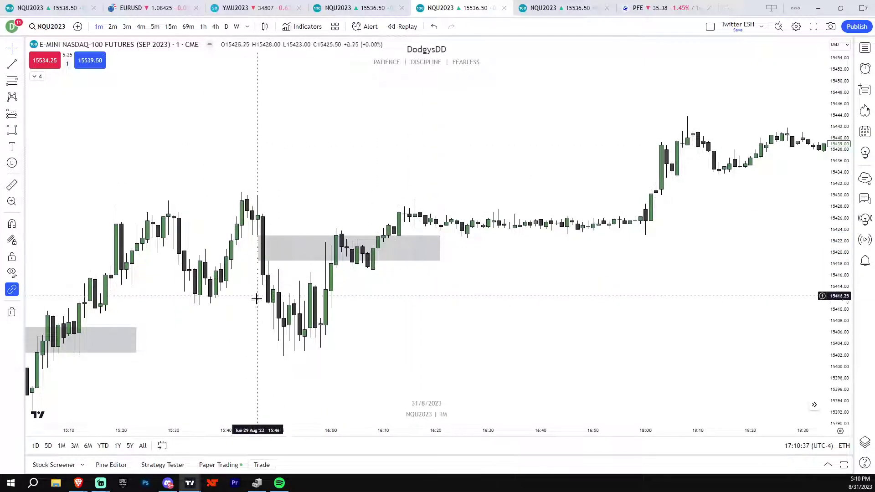
pyautogui.moveTo(262, 293); pyautogui.dragTo(299, 290)
pyautogui.press('Delete')
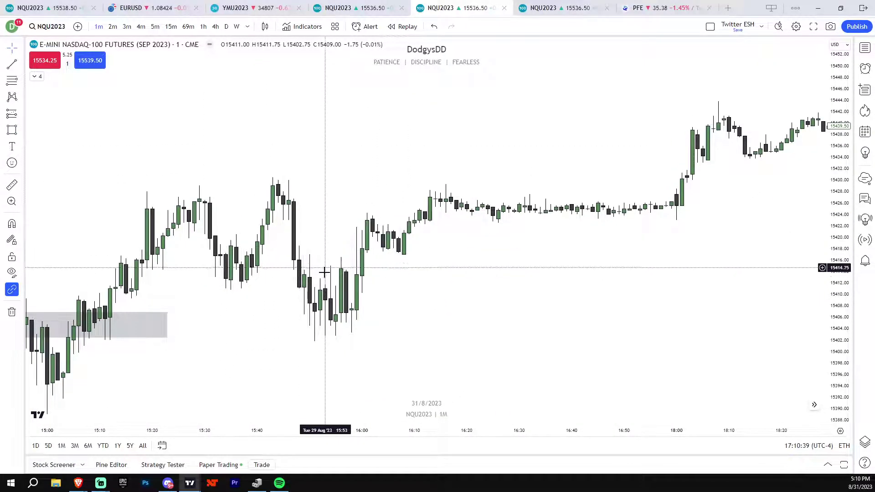
# - Move the line under the 13:20 swing low to the 12:51 low at about 15356 and extend its end to about 14:18
pyautogui.moveTo(67, 365); pyautogui.dragTo(260, 309)
pyautogui.scroll(-3, 260, 308)
pyautogui.moveTo(841, 274); pyautogui.dragTo(841, 330)
pyautogui.moveTo(599, 307); pyautogui.dragTo(638, 260)
pyautogui.scroll(-3, 304, 255)
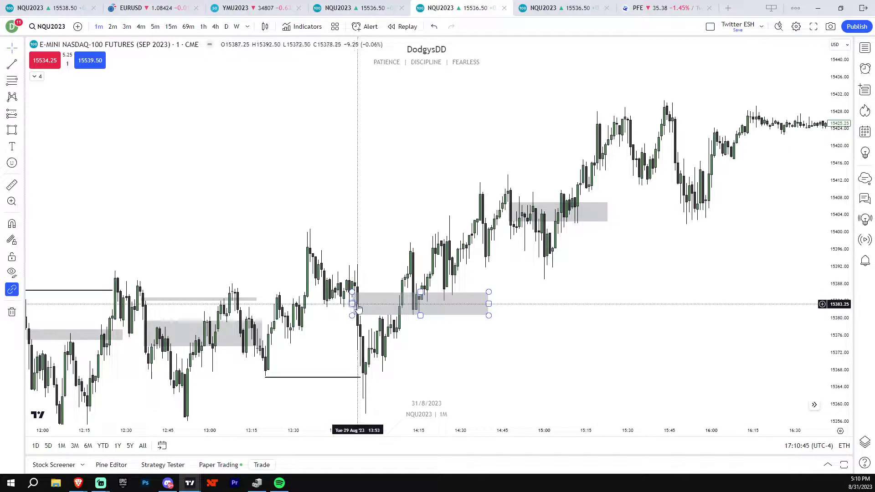
pyautogui.scroll(5, 360, 314)
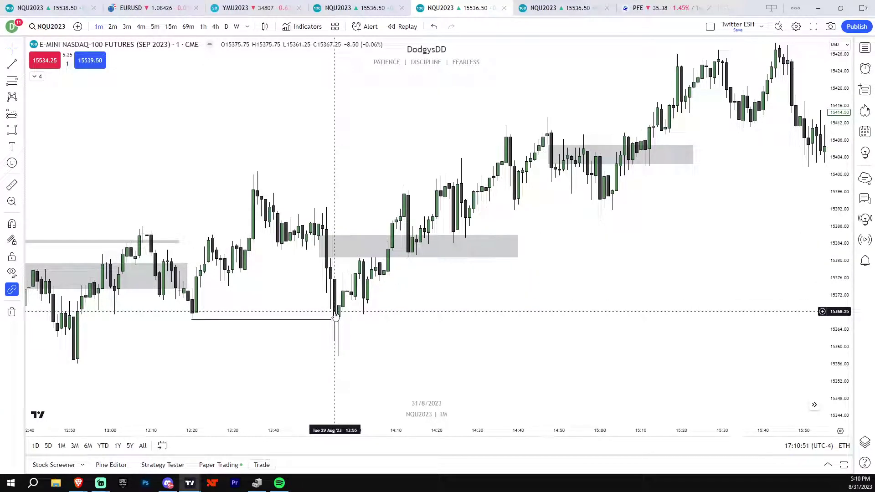
pyautogui.scroll(-3, 394, 233)
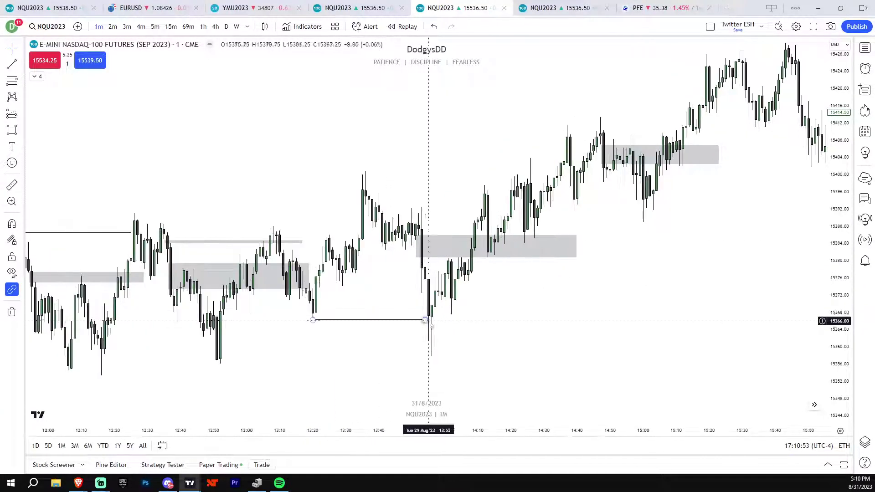
pyautogui.moveTo(424, 320); pyautogui.dragTo(334, 365)
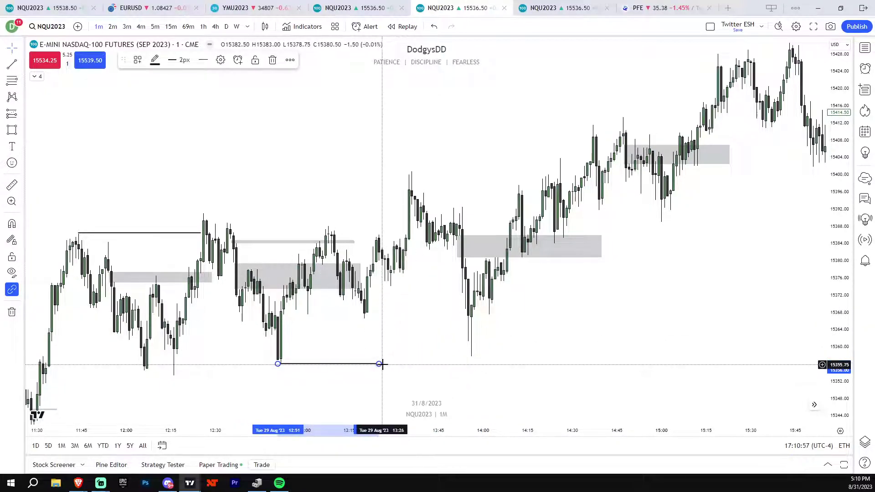
pyautogui.click(499, 378)
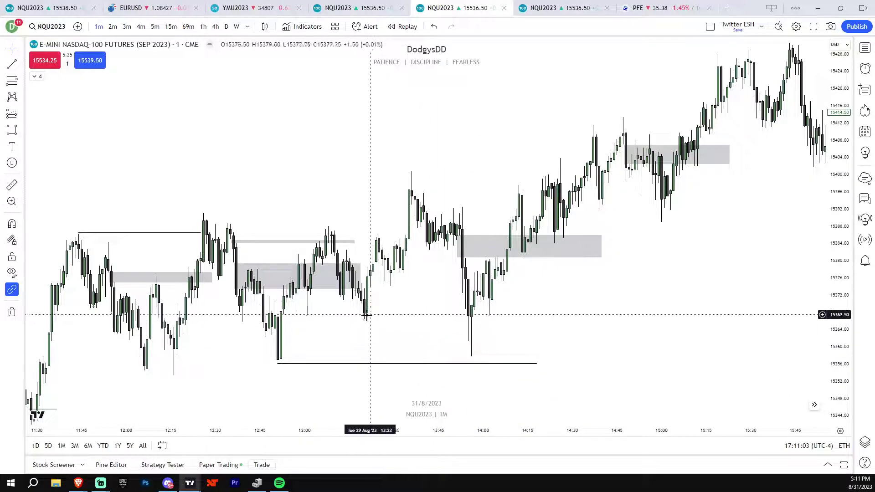
pyautogui.moveTo(361, 387); pyautogui.dragTo(406, 325)
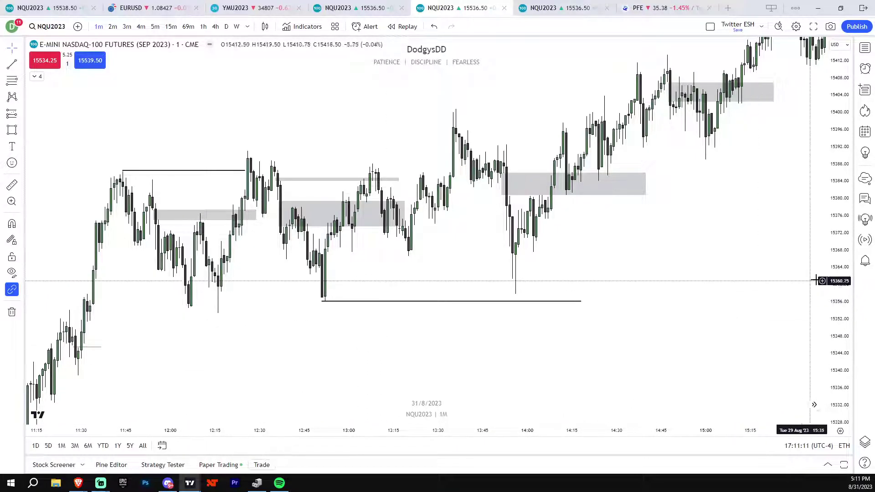
pyautogui.moveTo(837, 279); pyautogui.dragTo(836, 314)
pyautogui.moveTo(704, 300); pyautogui.dragTo(667, 339)
pyautogui.scroll(-2, 647, 336)
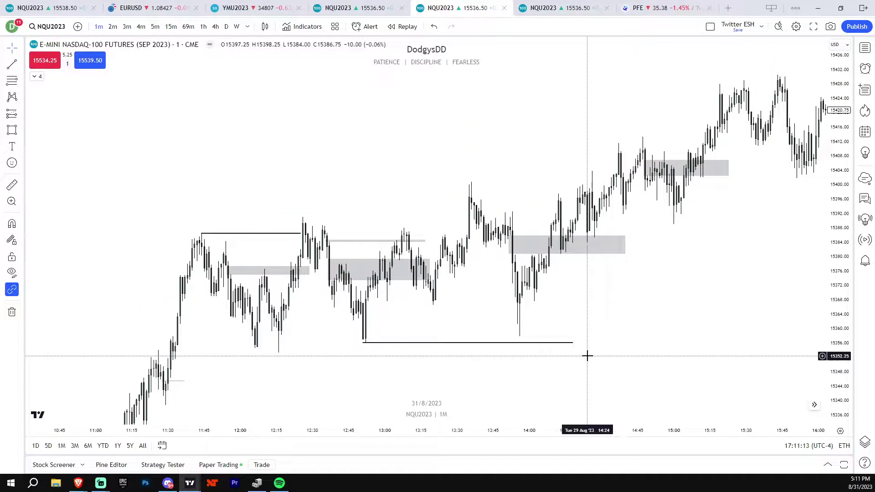